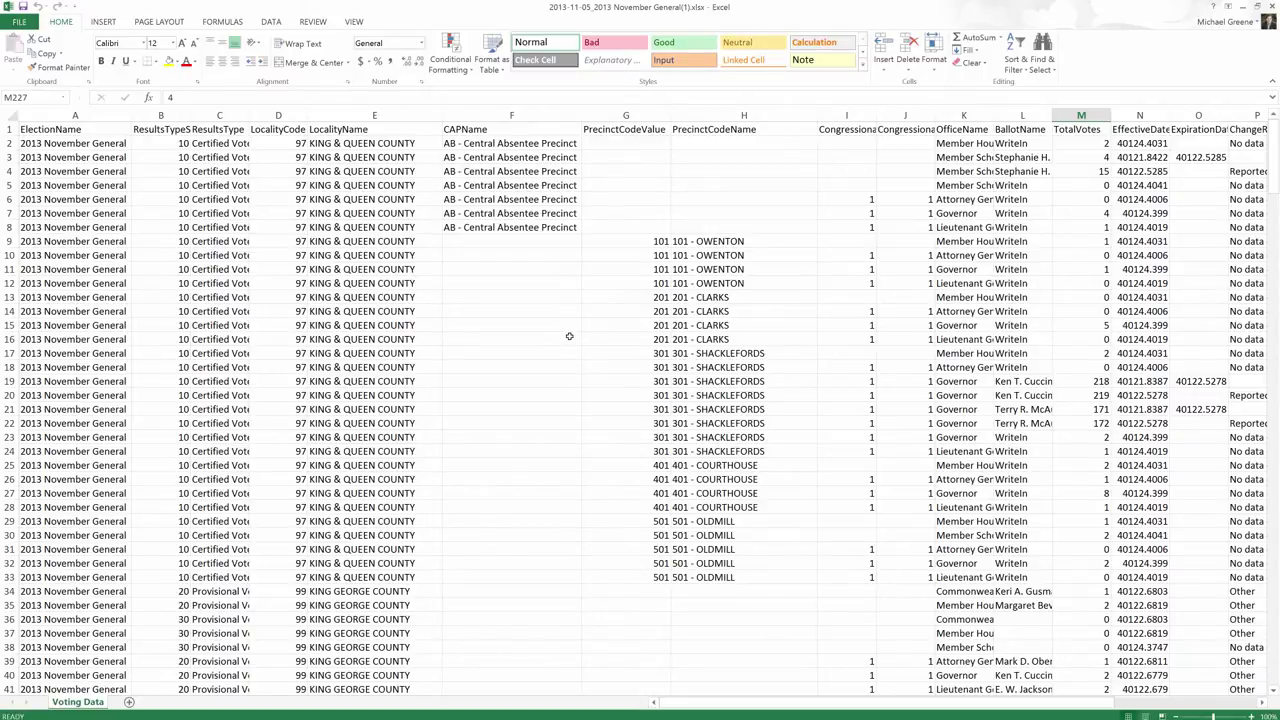
- Look through all rows of the Voting Data sheet to see how the raw election records are laid out
scroll(620, 374, "down", 7)
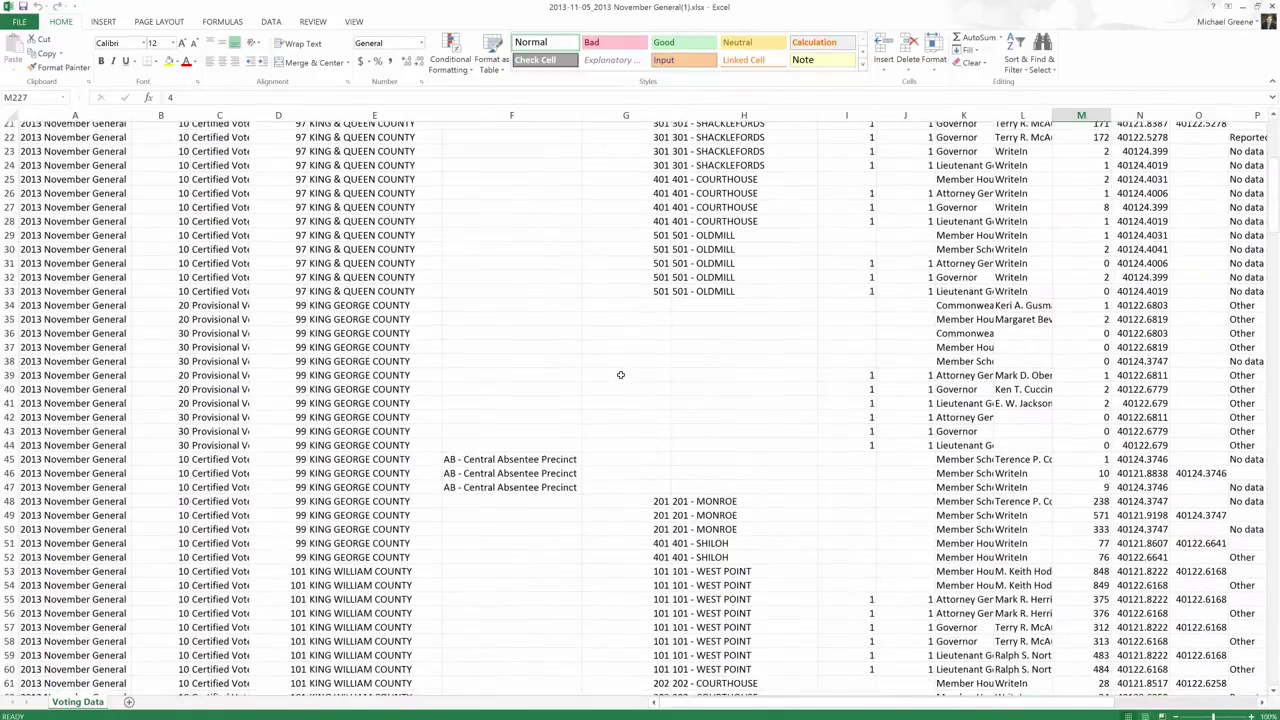
scroll(620, 374, "down", 1)
scroll(620, 374, "down", 5)
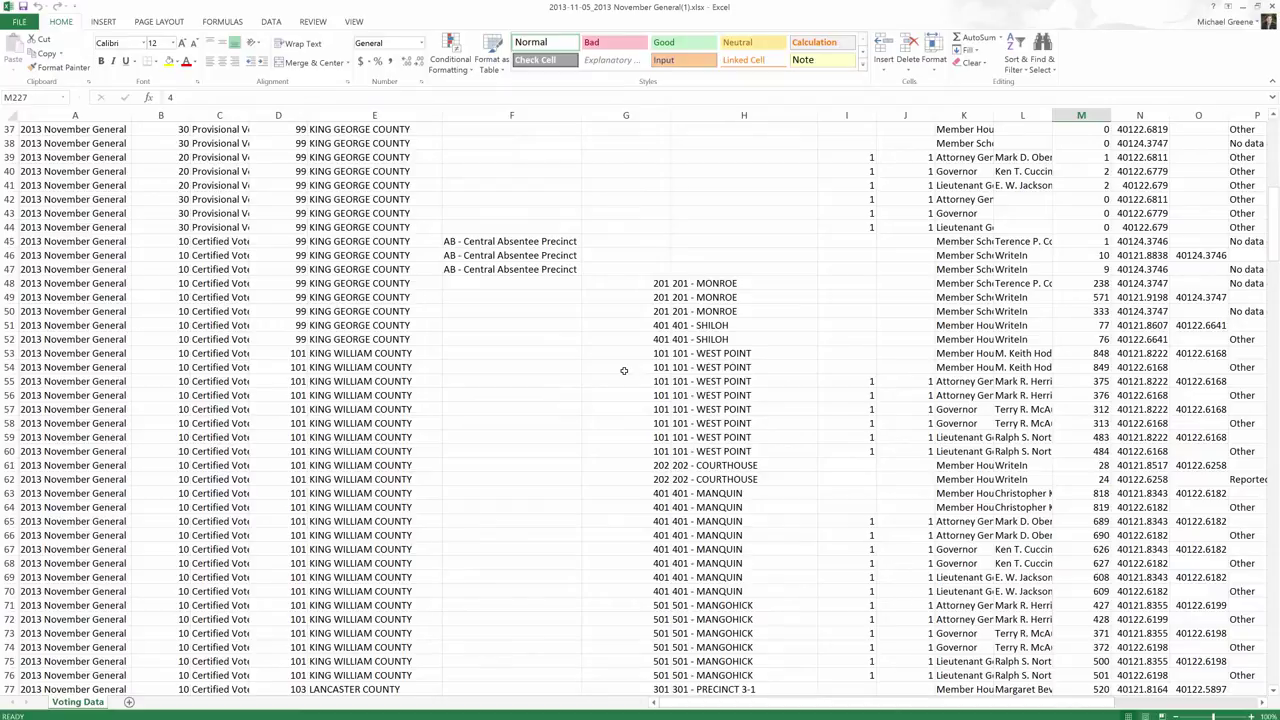
scroll(623, 371, "up", 12)
scroll(625, 372, "down", 7)
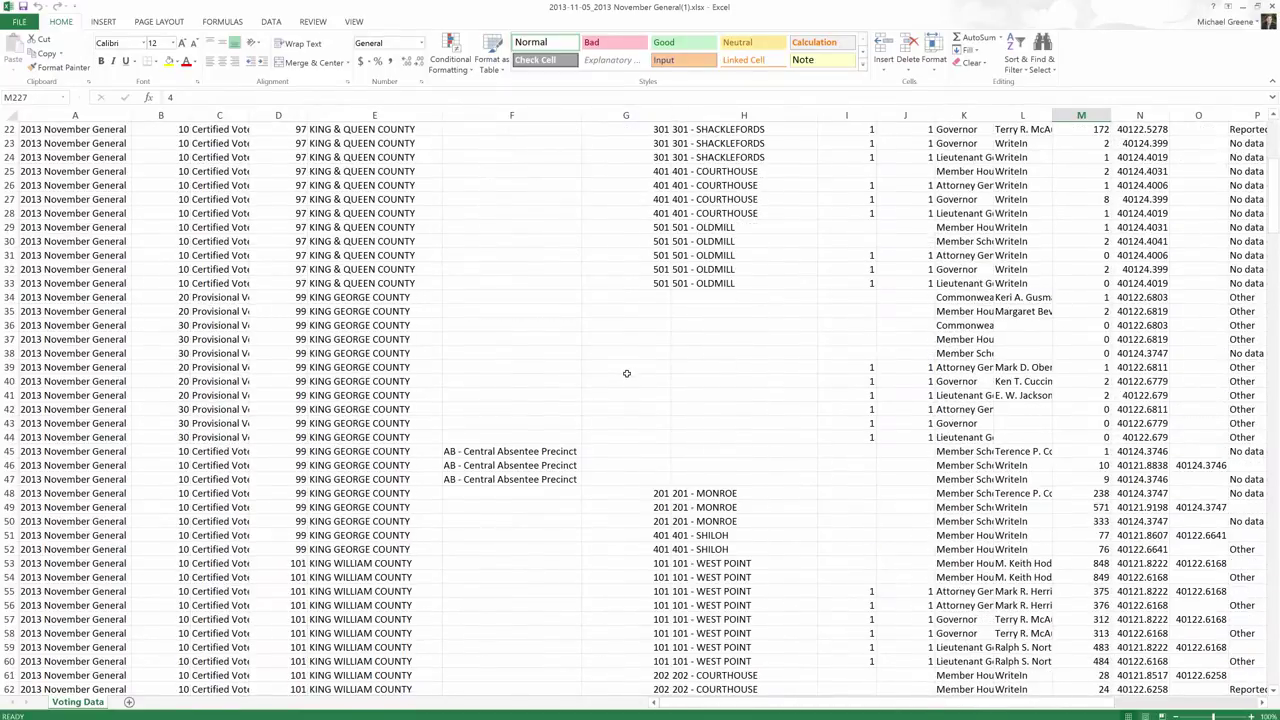
scroll(626, 373, "down", 20)
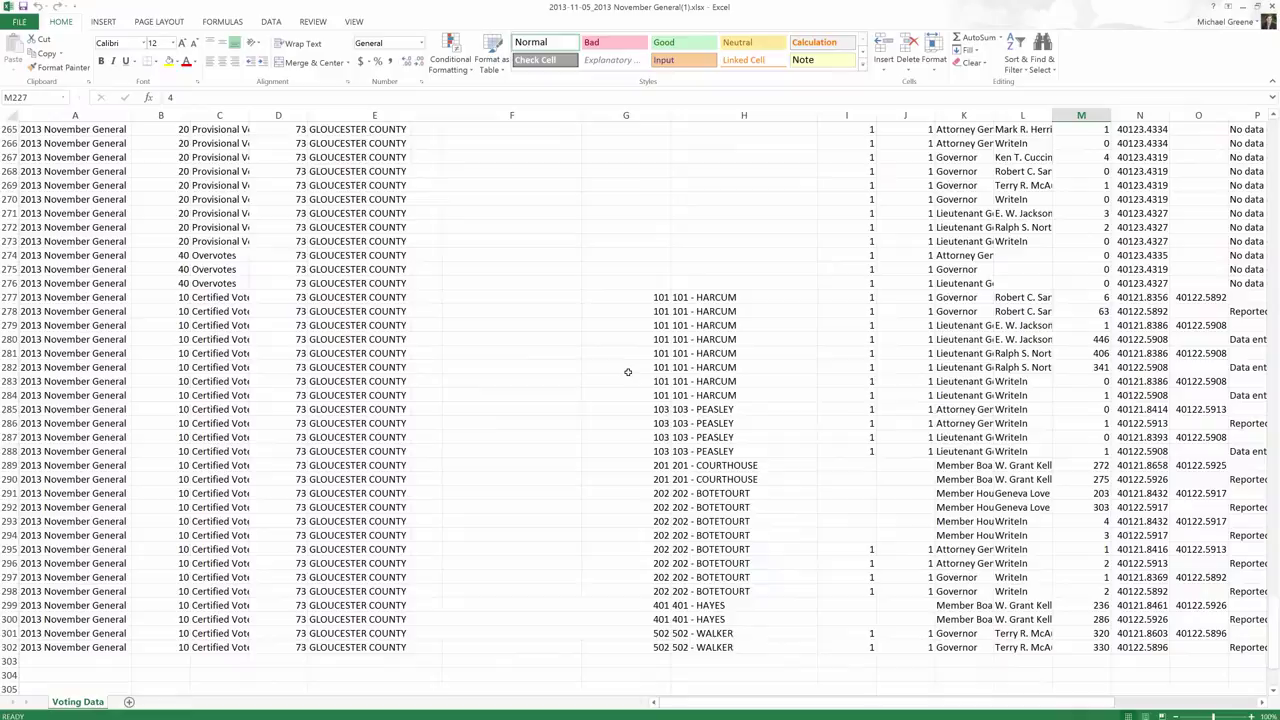
scroll(628, 372, "down", 20)
scroll(628, 375, "up", 20)
scroll(629, 378, "up", 20)
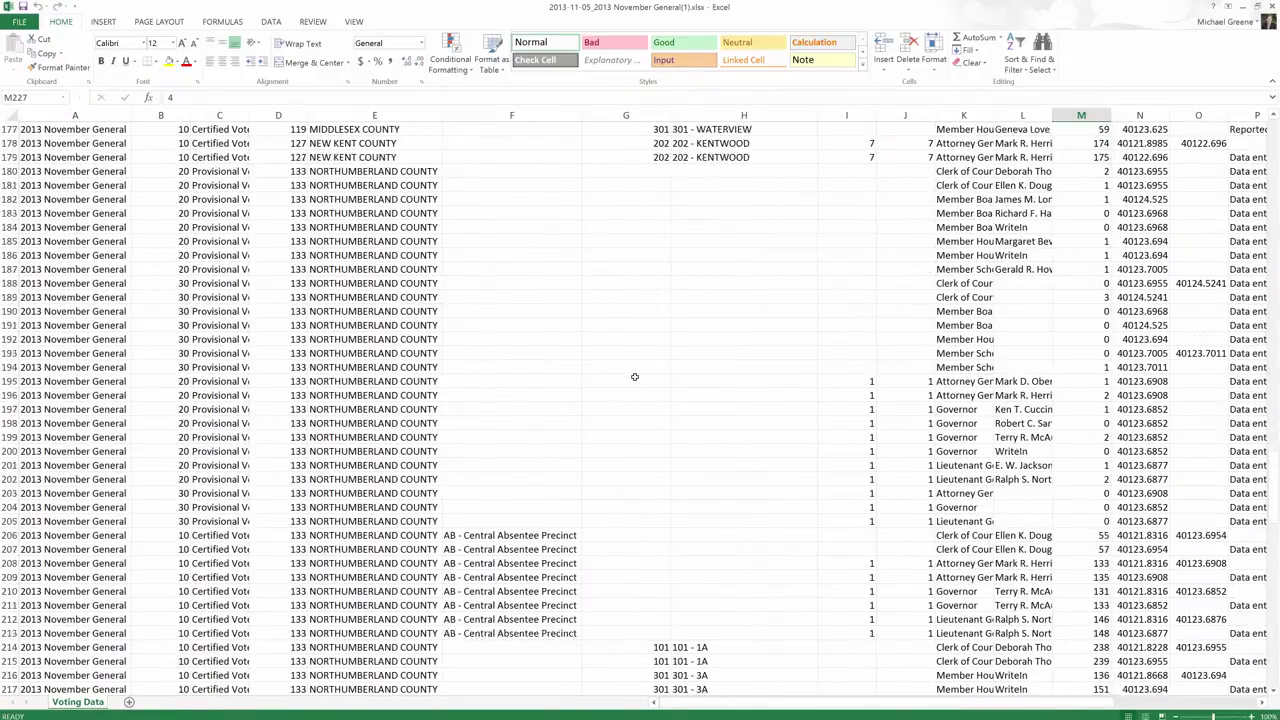
scroll(634, 376, "up", 20)
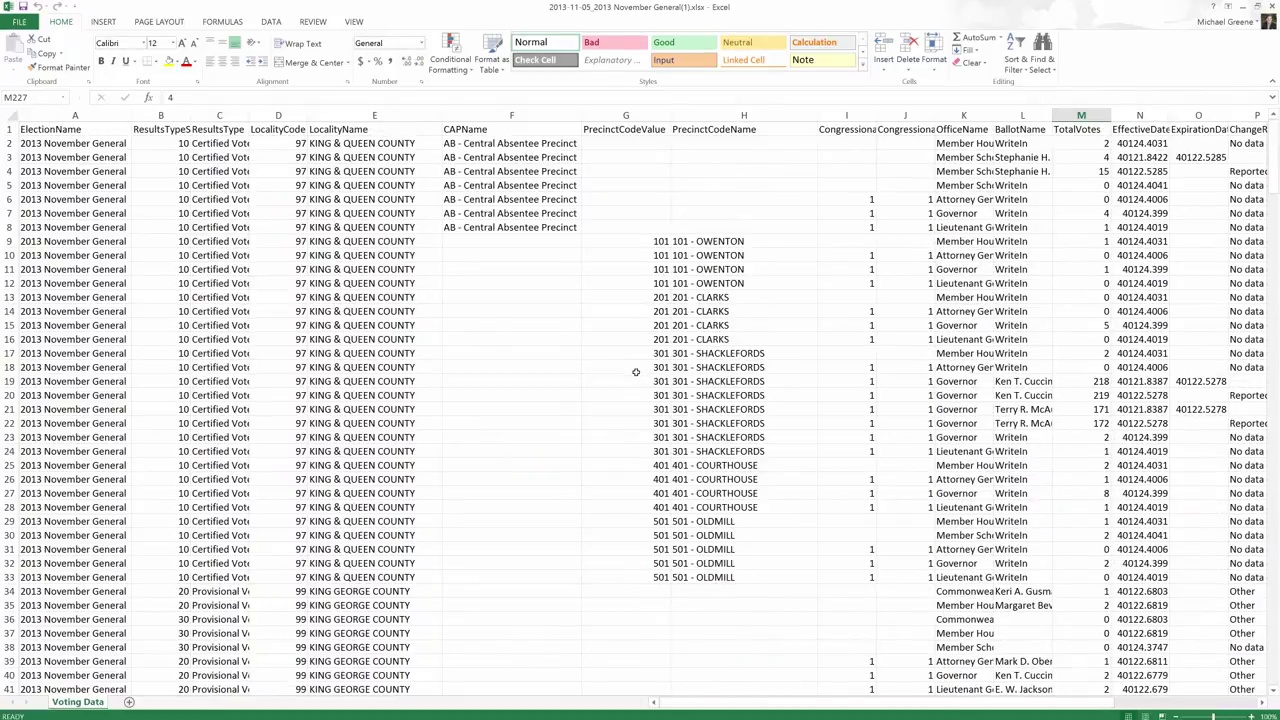
- Examine the King & Queen County entries under LocalityName and the ResultsTypeSortOrder, LocalityCode and PrecinctCodeValue columns
left_click(397, 145)
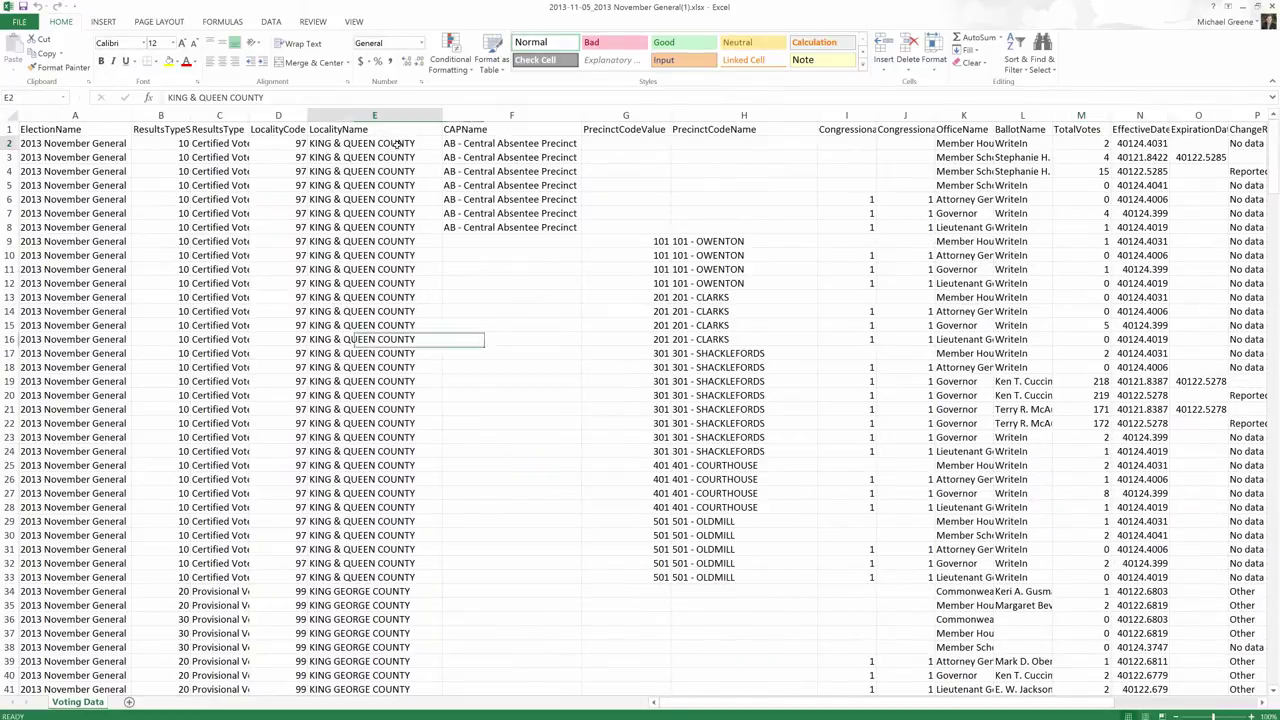
left_click_drag(397, 145, 409, 568)
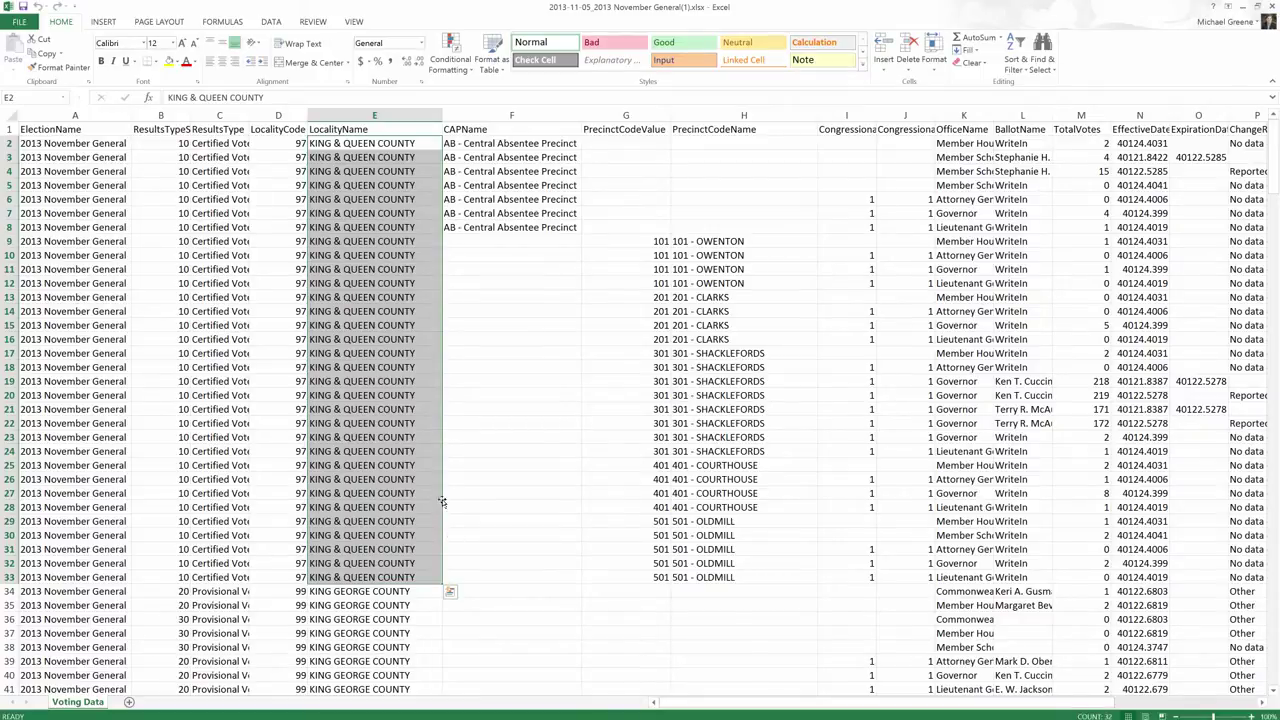
left_click(492, 437)
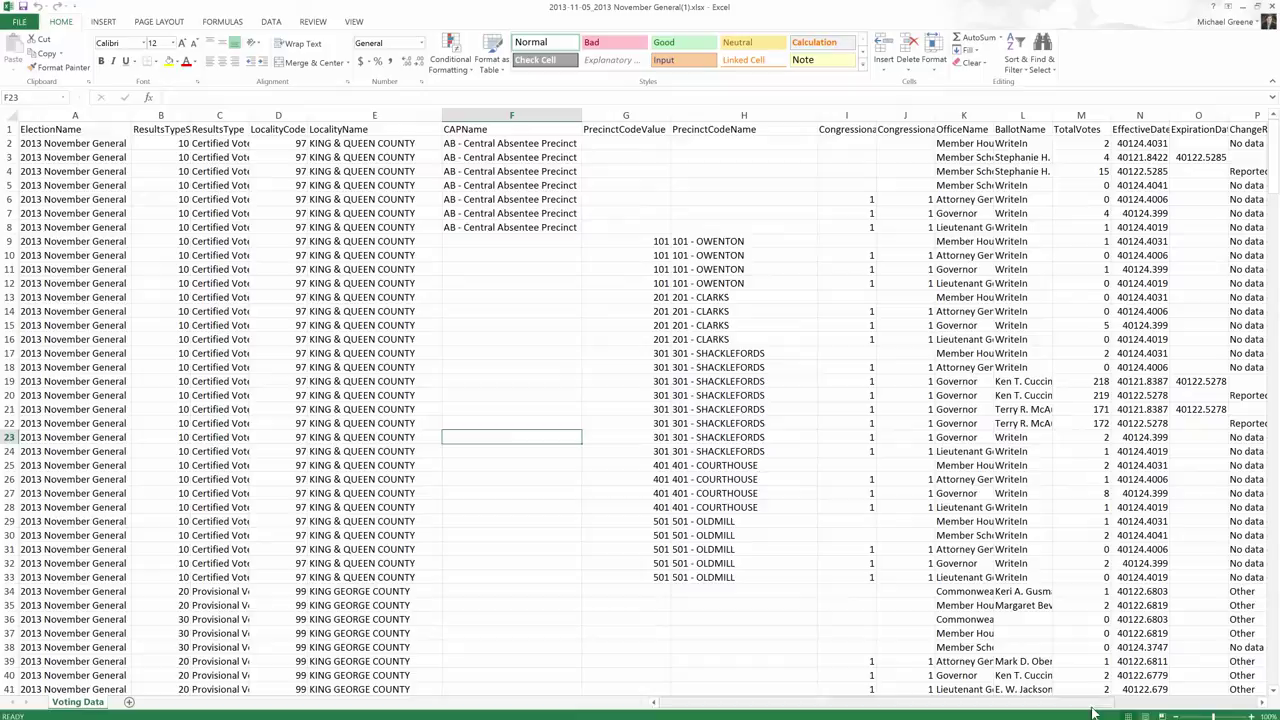
mouse_move(1094, 708)
left_mouse_down()
mouse_move(1143, 716)
mouse_move(1243, 700)
mouse_move(1078, 713)
left_mouse_up()
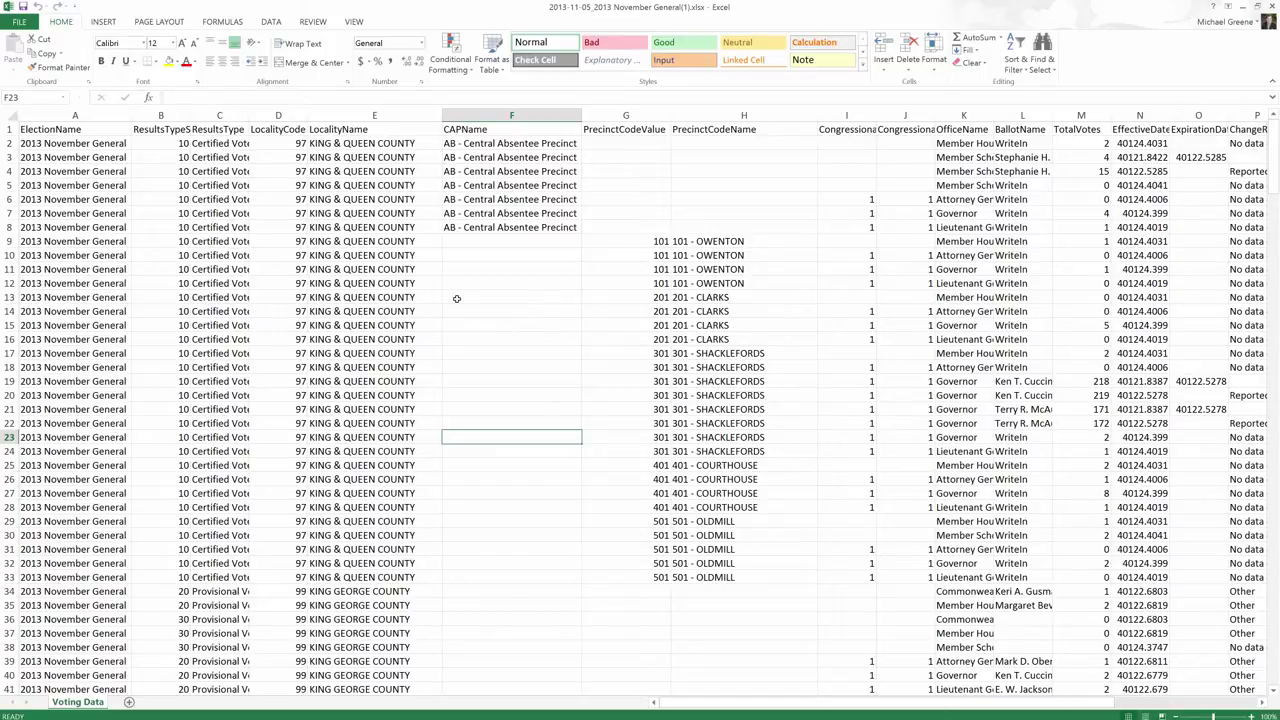
left_click(172, 131)
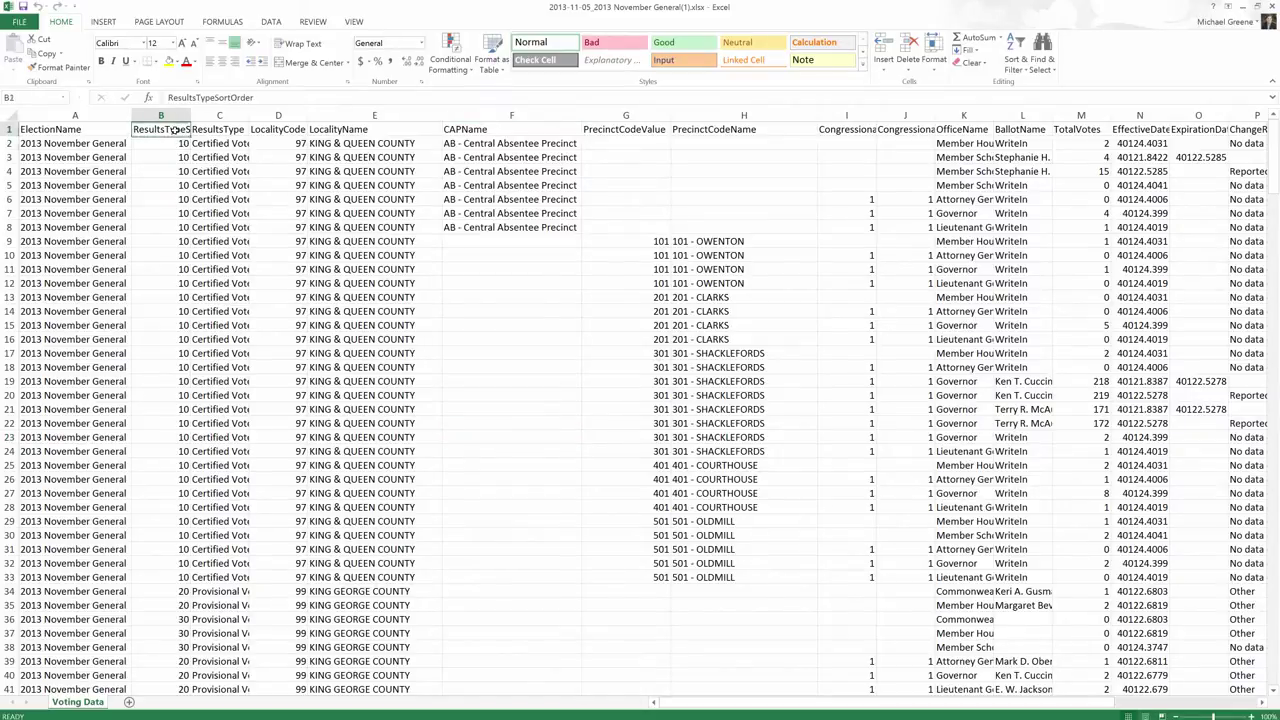
left_click(285, 145)
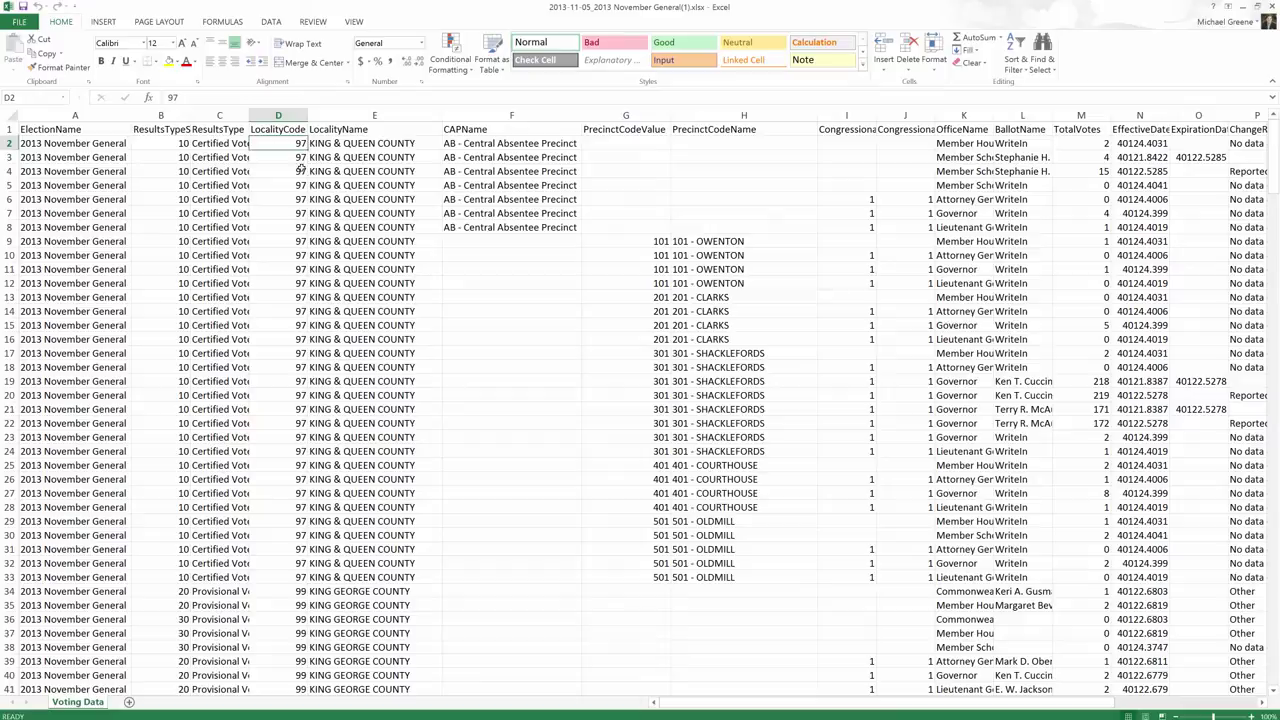
left_click(621, 142)
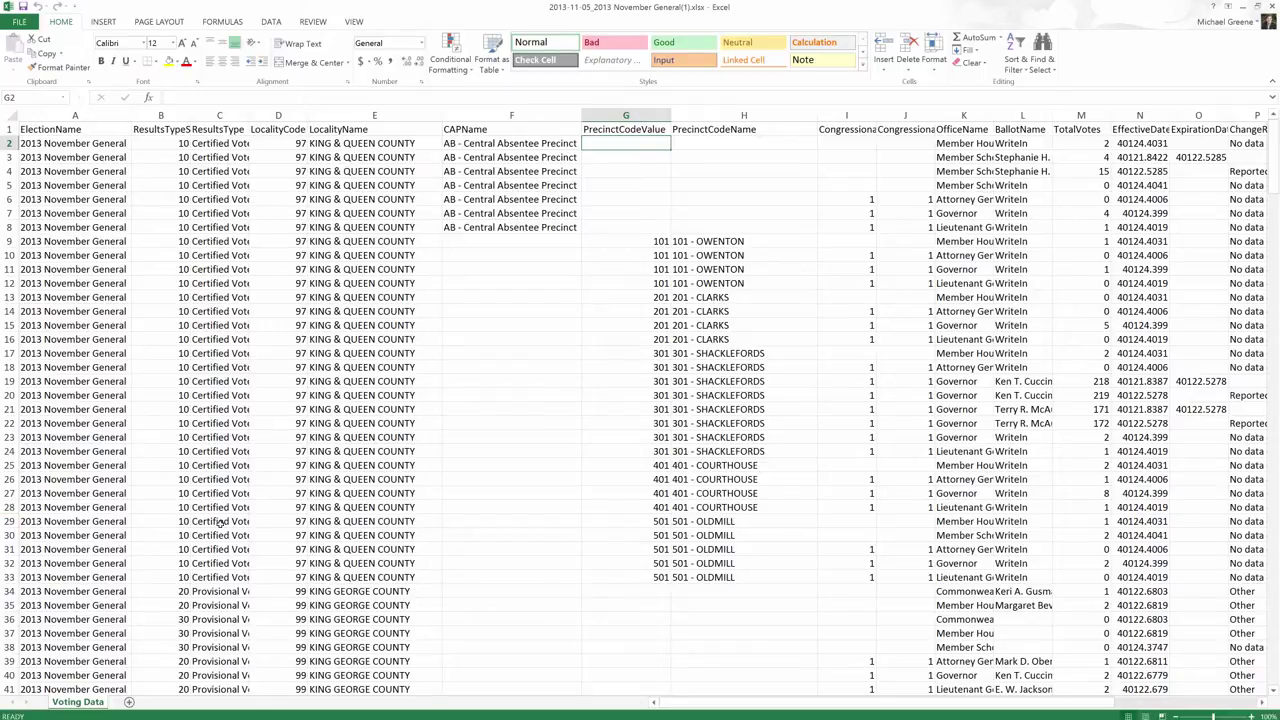
- View the county summary and chart in the November General-Final workbook, and return to the raw voting data workbook
mouse_move(150, 715)
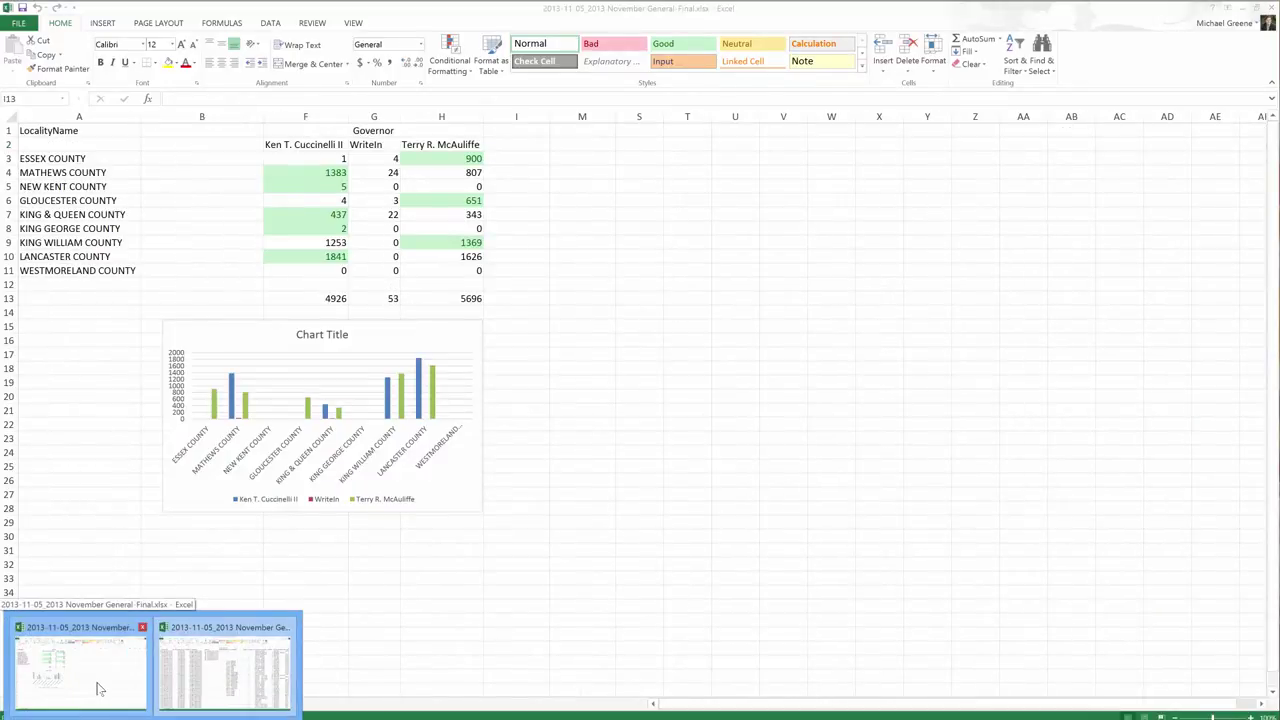
left_click(99, 688)
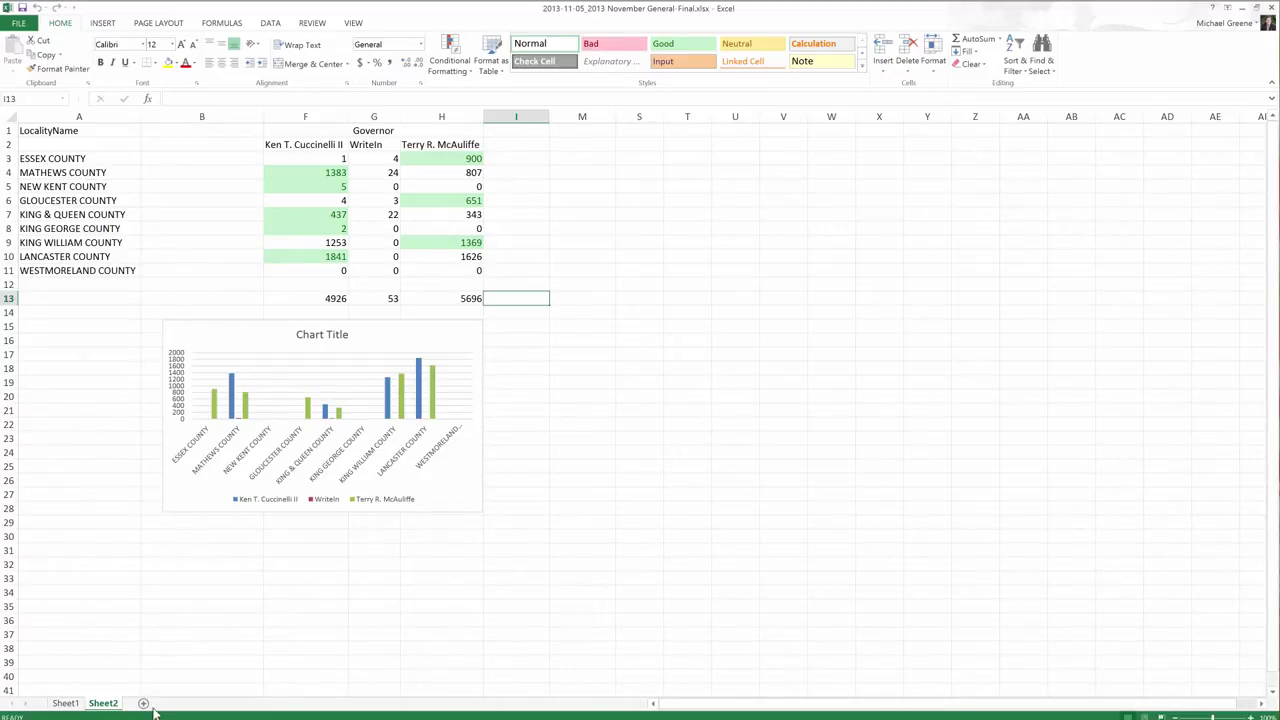
mouse_move(150, 714)
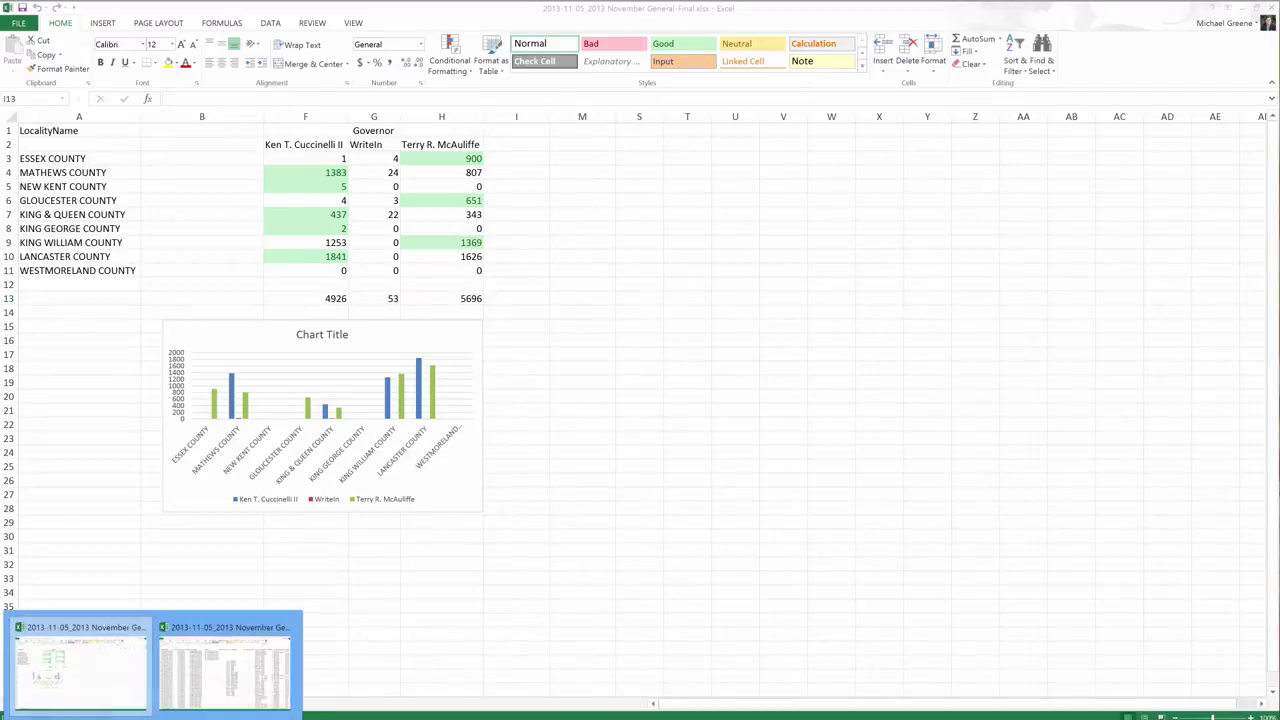
left_click(219, 650)
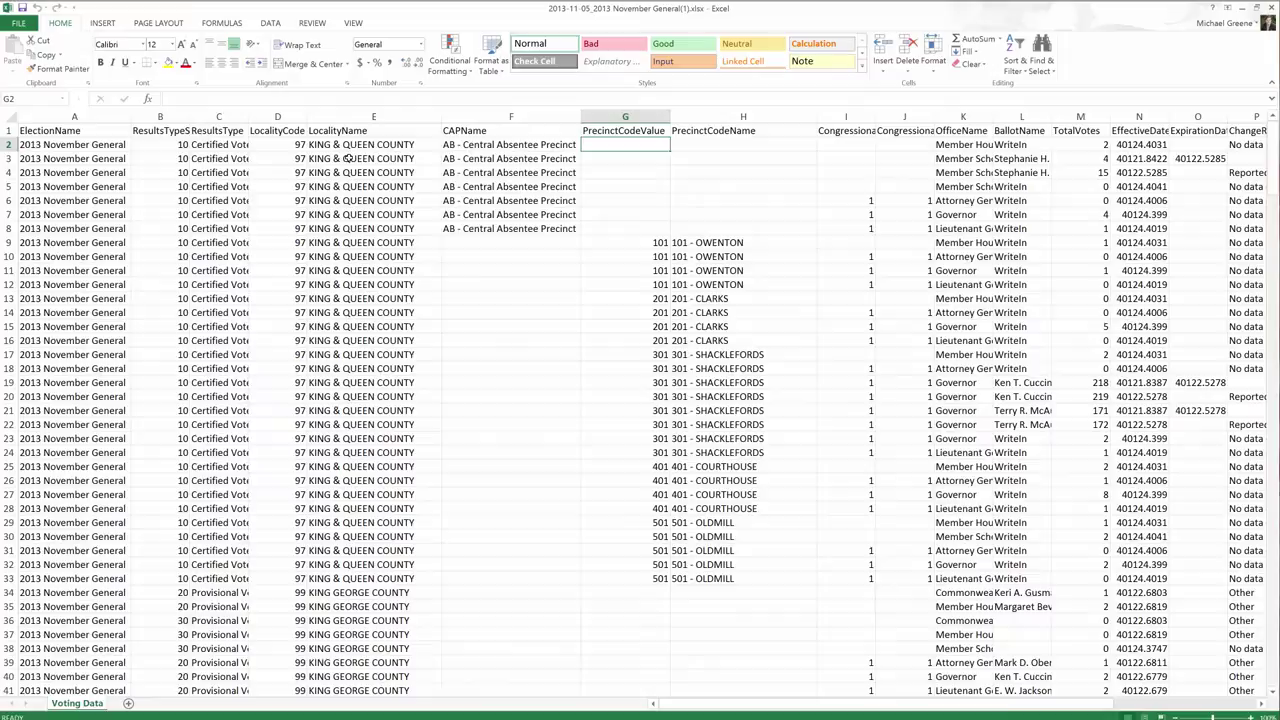
- Examine the LocalityName, OfficeName, BallotName and TotalVotes columns, along with the remaining columns through LastChangeUser
left_click_drag(362, 145, 384, 384)
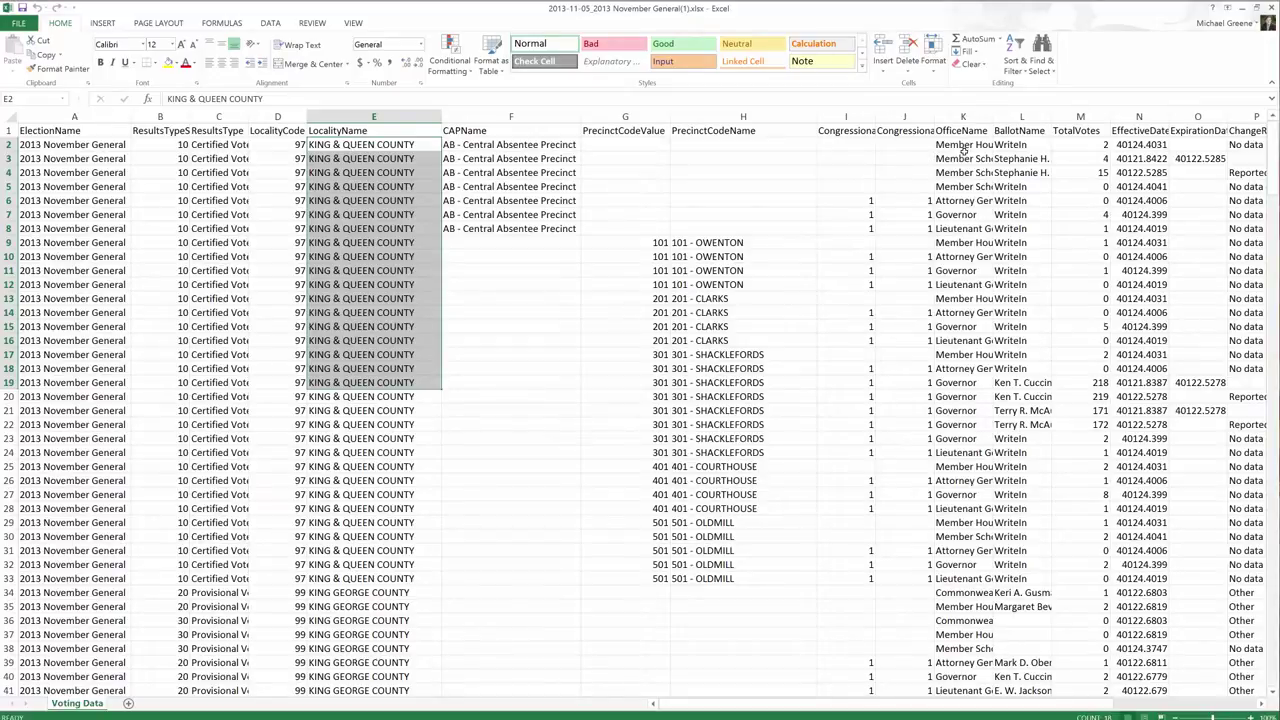
left_click_drag(960, 146, 957, 287)
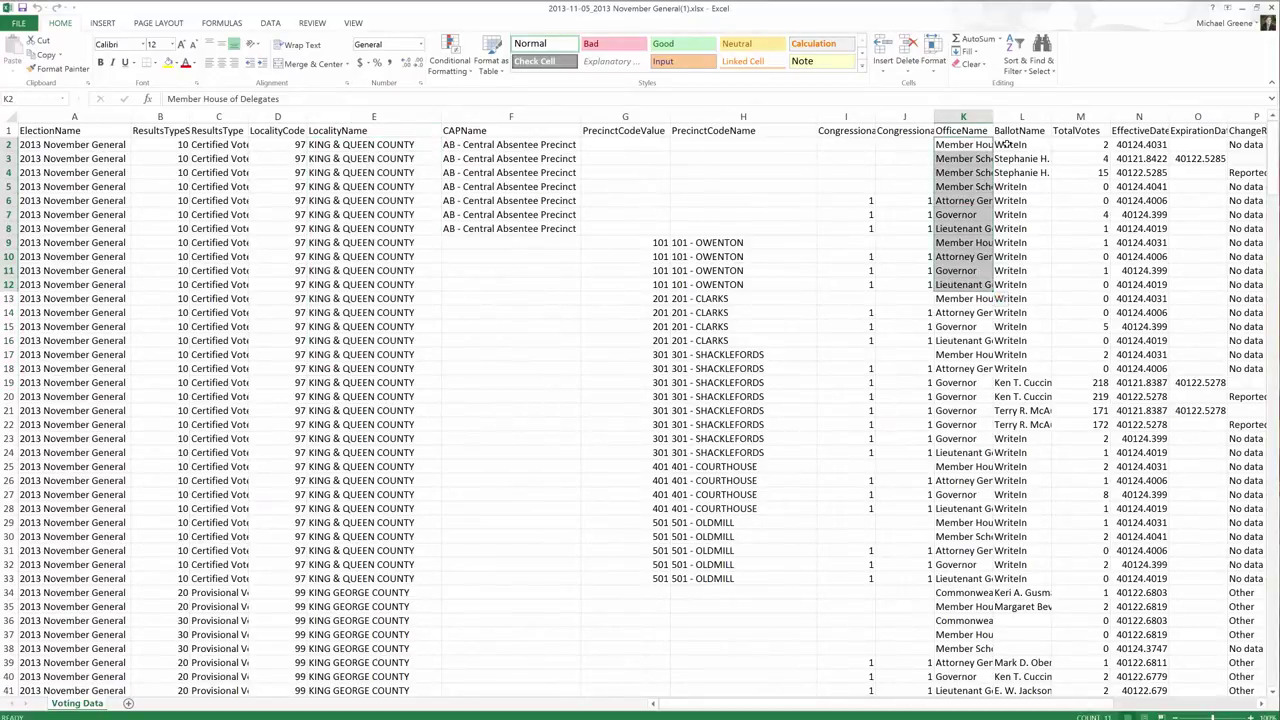
left_click_drag(1006, 145, 1013, 253)
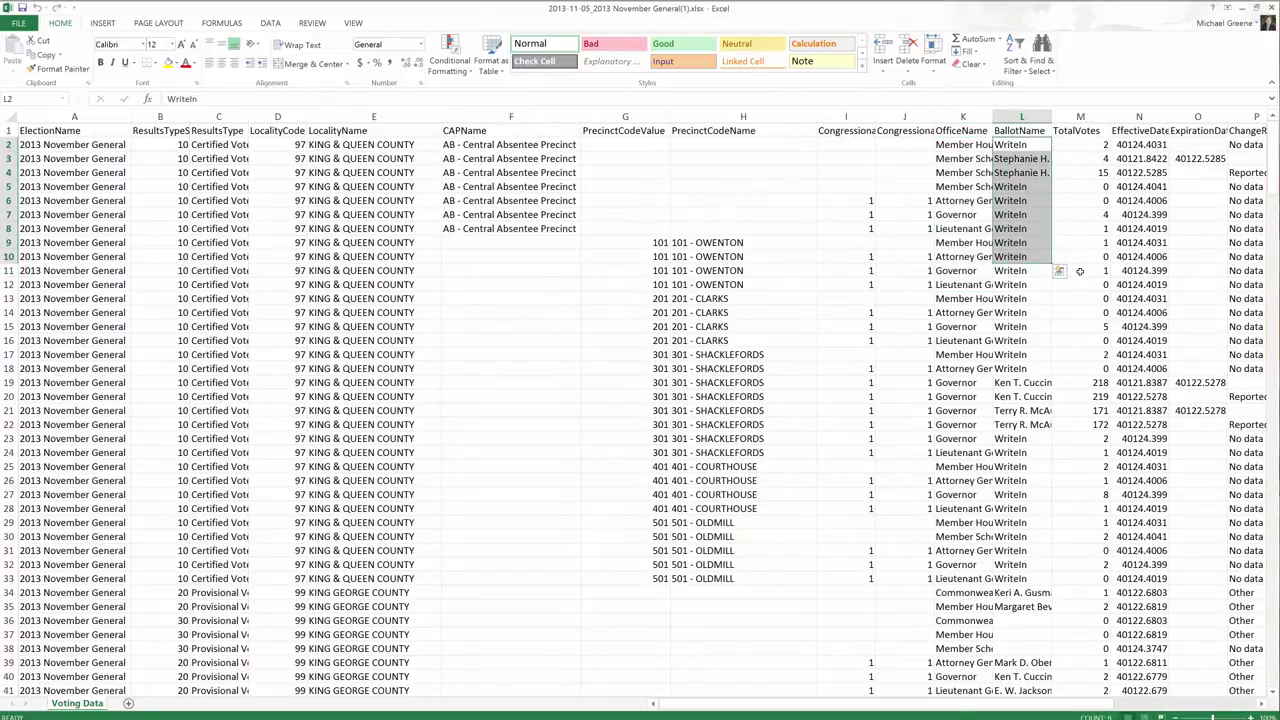
left_click_drag(1089, 174, 1090, 256)
left_click_drag(1090, 705, 1247, 695)
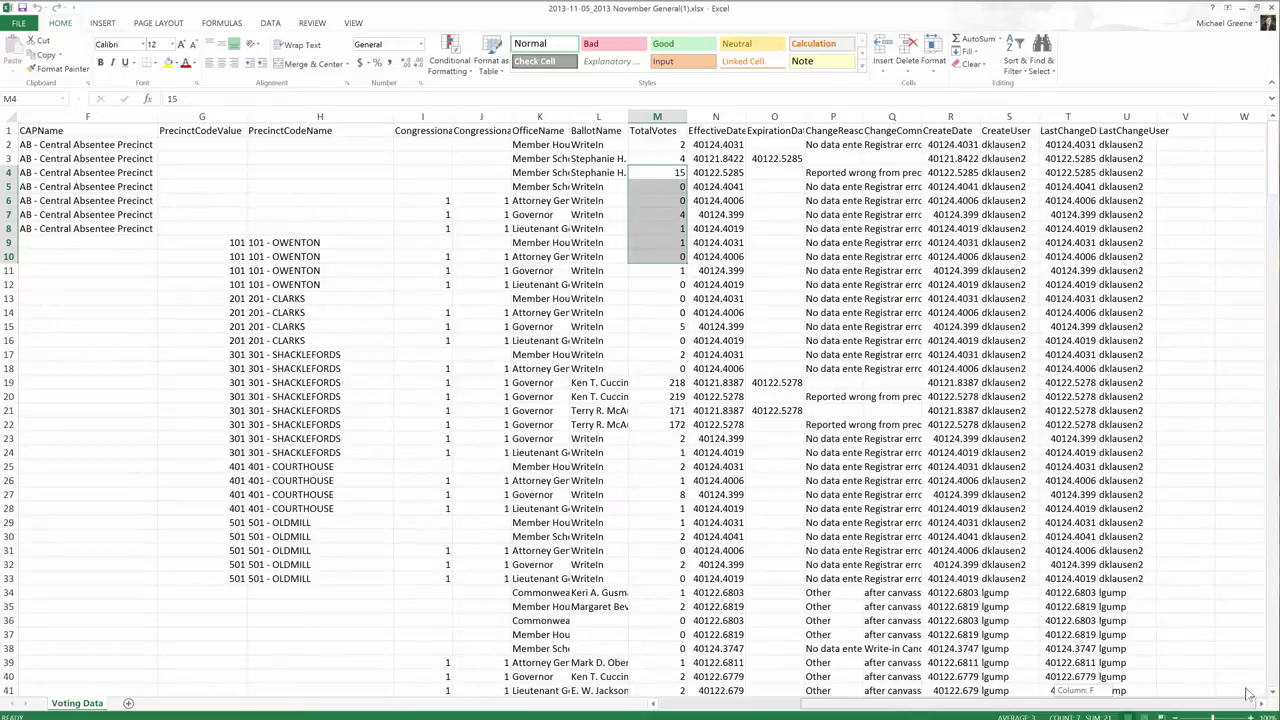
left_click_drag(1247, 692, 1010, 712)
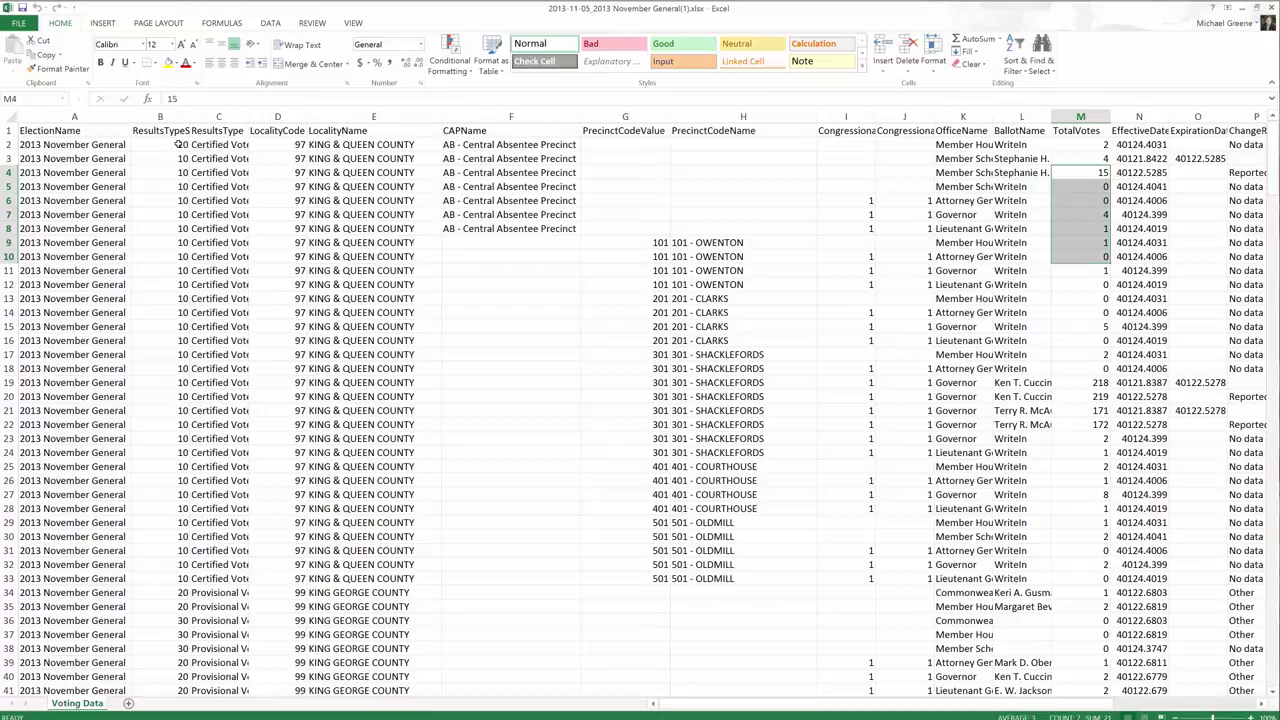
- Try deleting the ElectionName column after reviewing its repeated entries, and undo the deletion
left_click(76, 118)
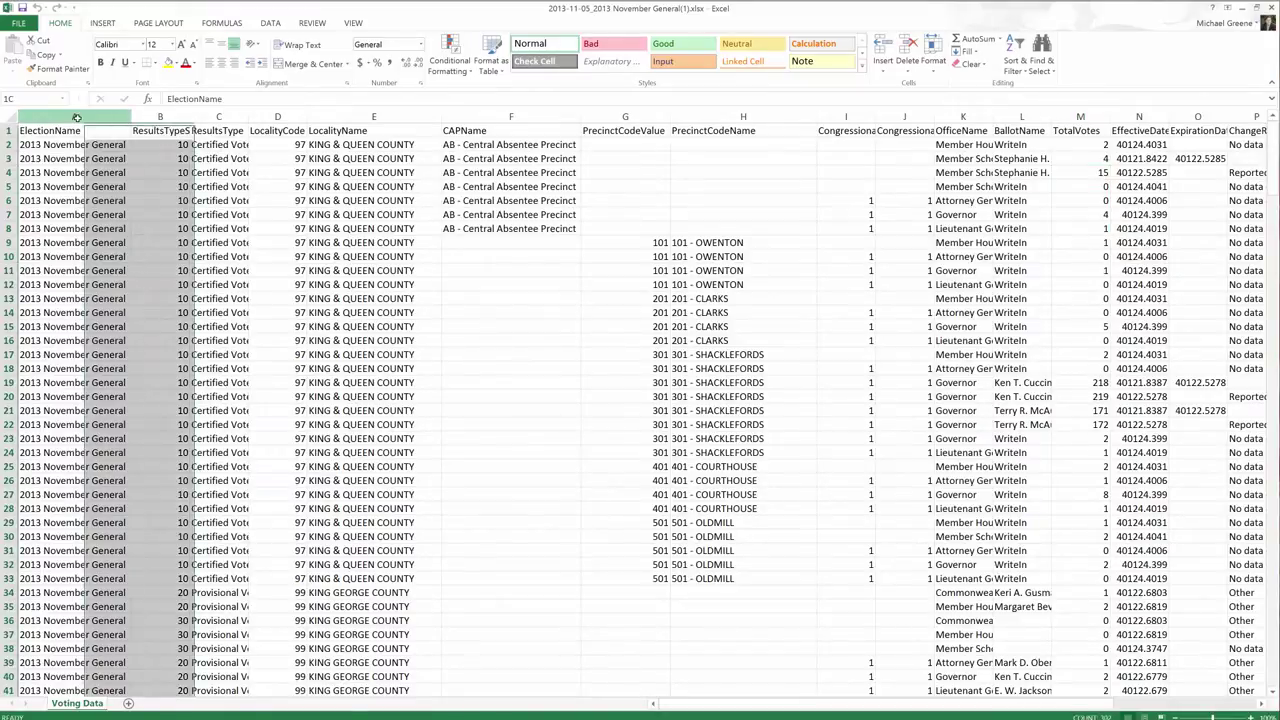
scroll(115, 287, "down", 7)
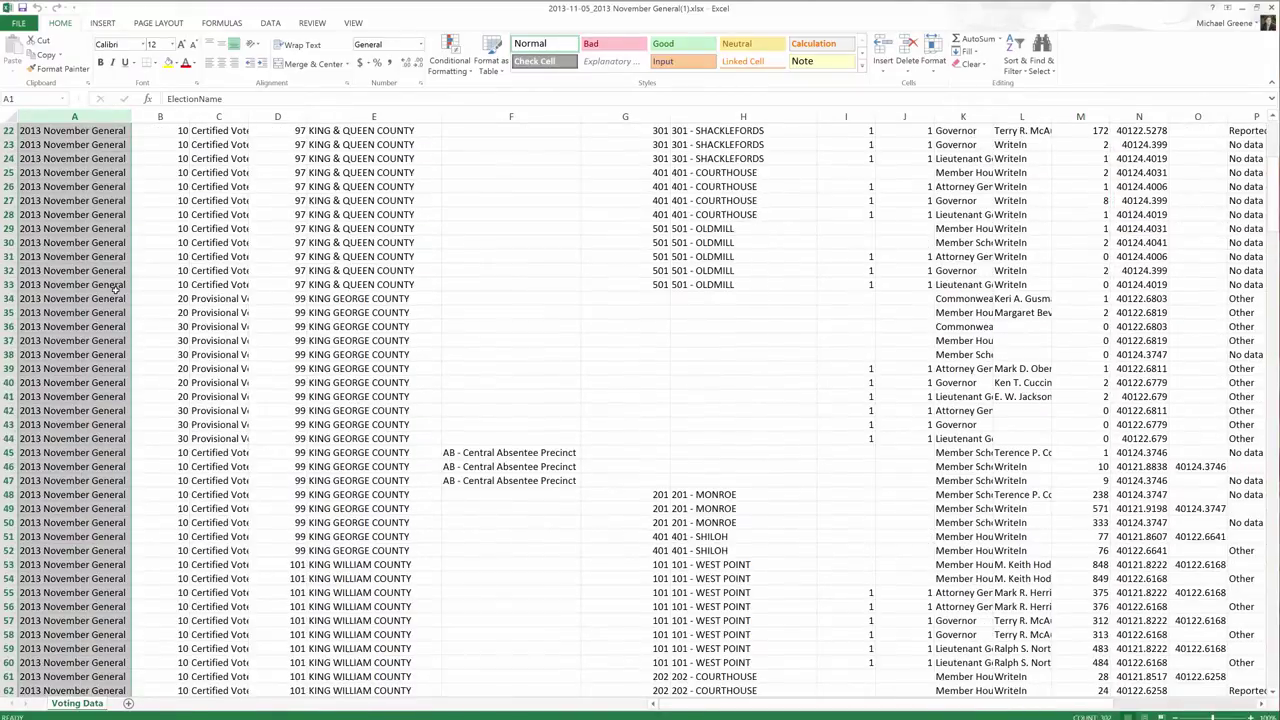
scroll(115, 287, "down", 9)
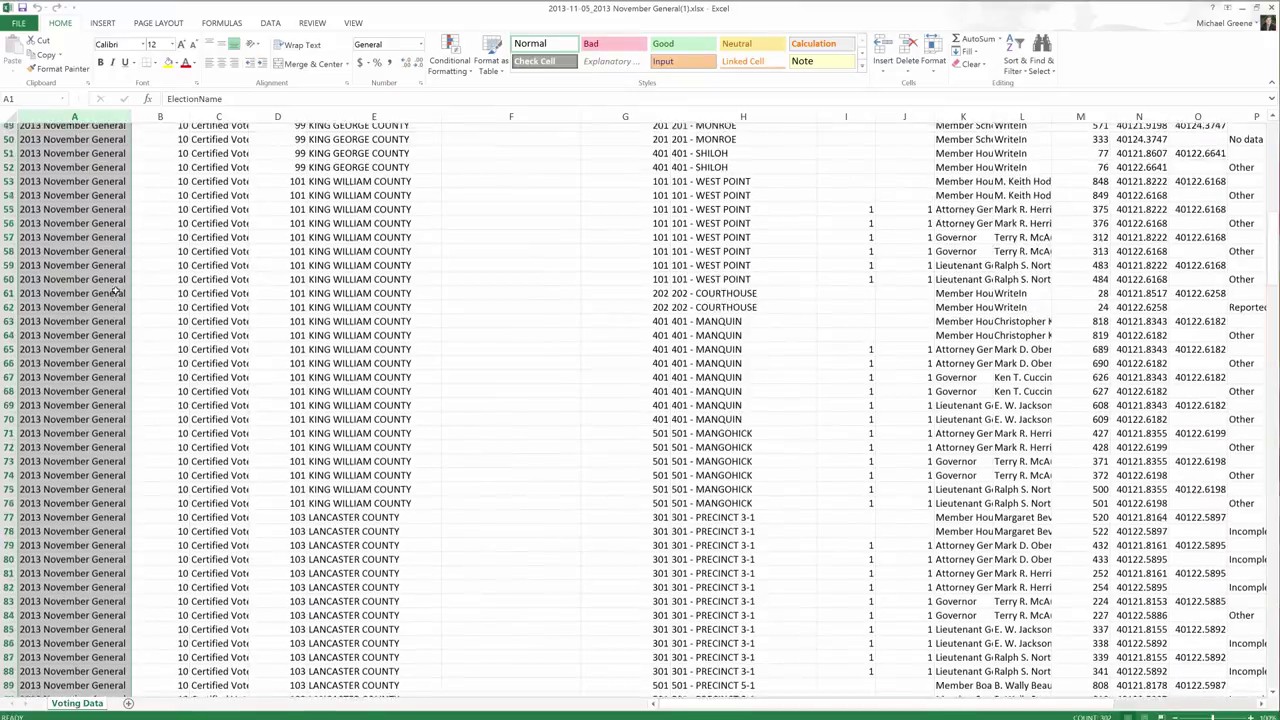
scroll(115, 291, "up", 16)
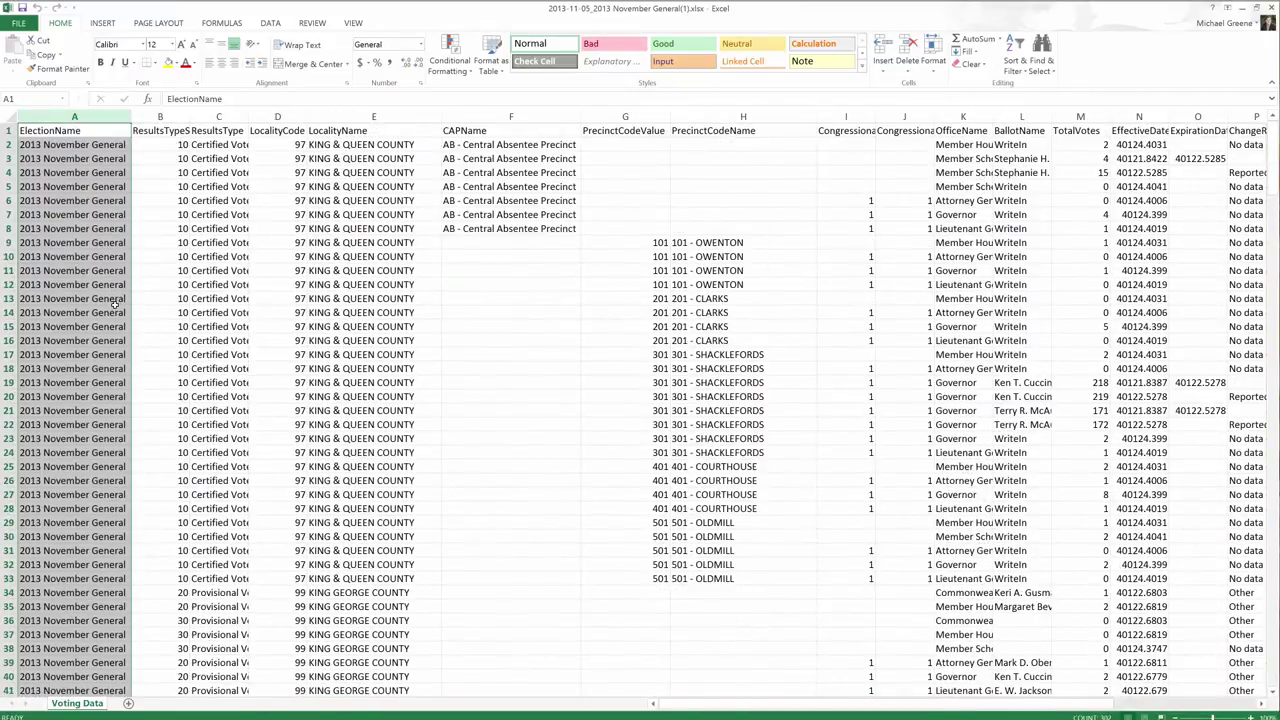
right_click(87, 115)
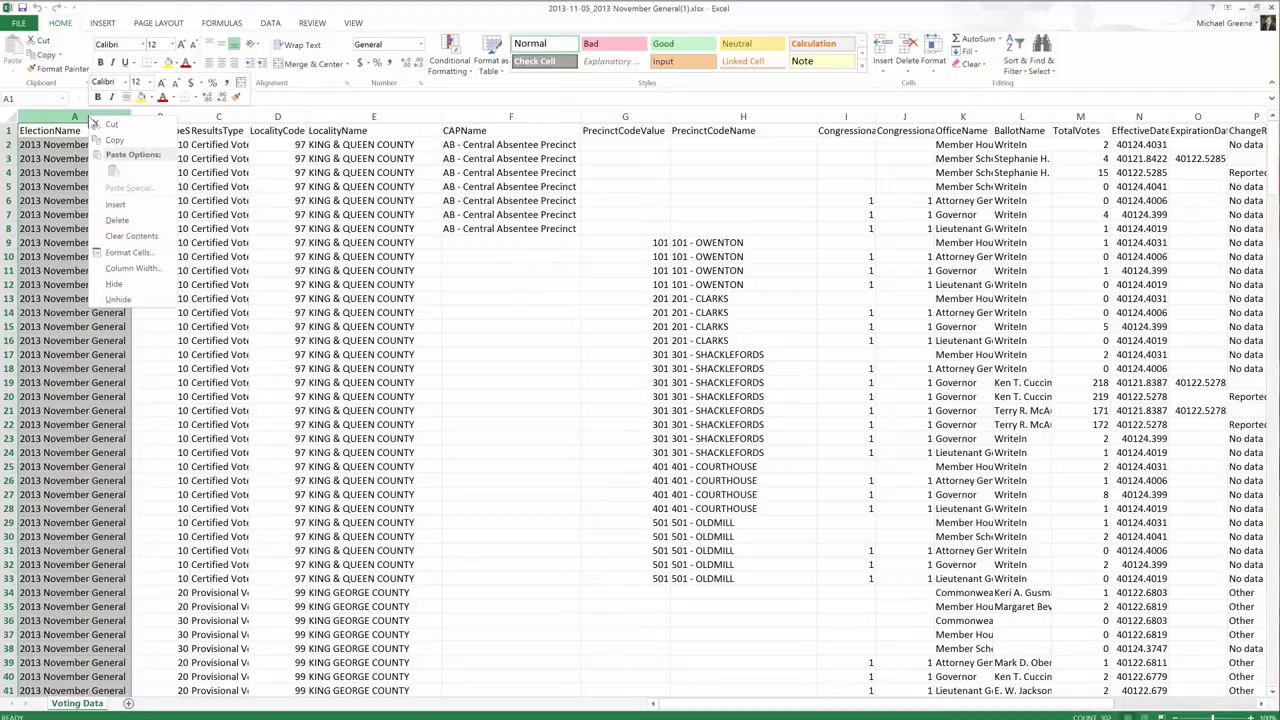
left_click(128, 221)
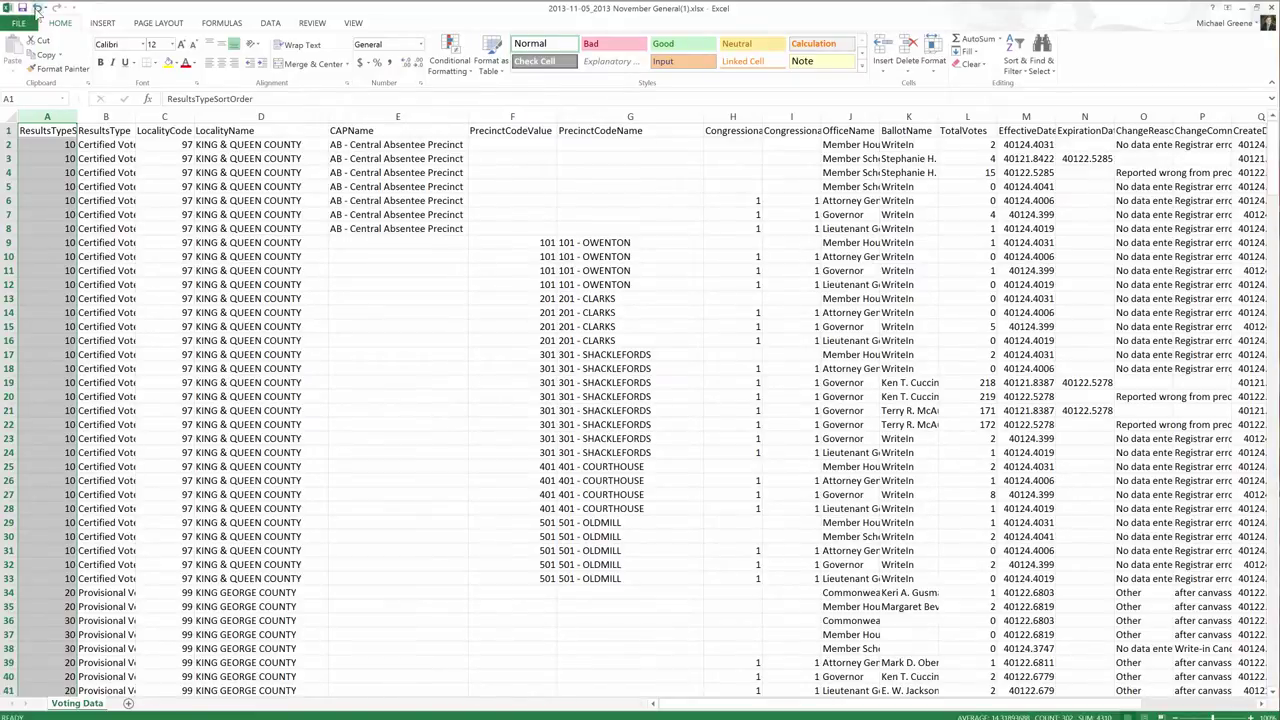
left_click(37, 7)
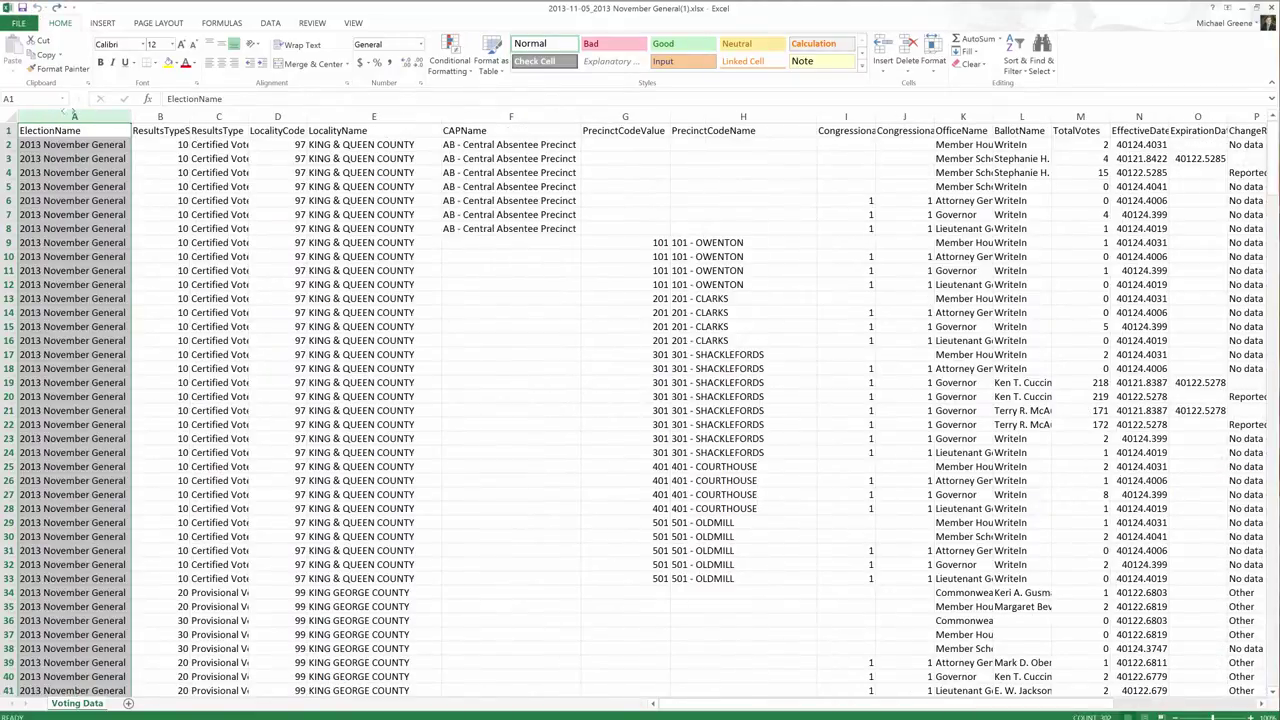
- Hide the ElectionName column in the Voting Data sheet
left_click(67, 117)
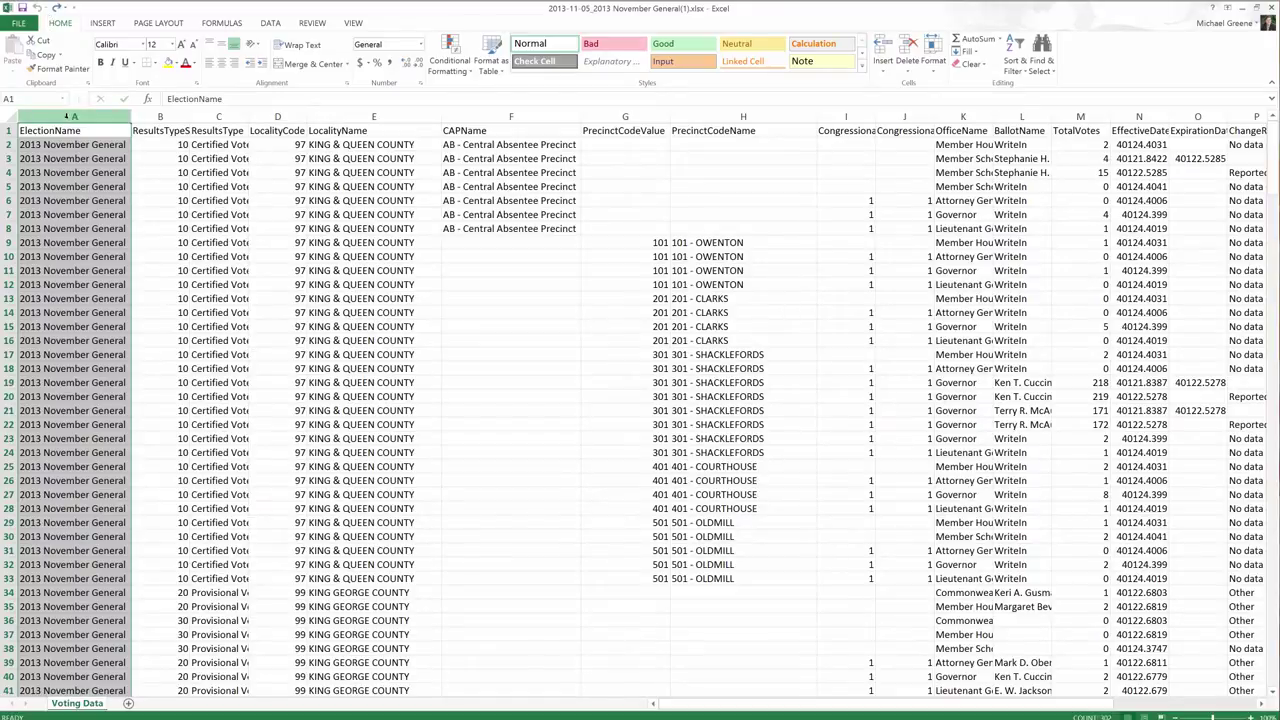
right_click(67, 117)
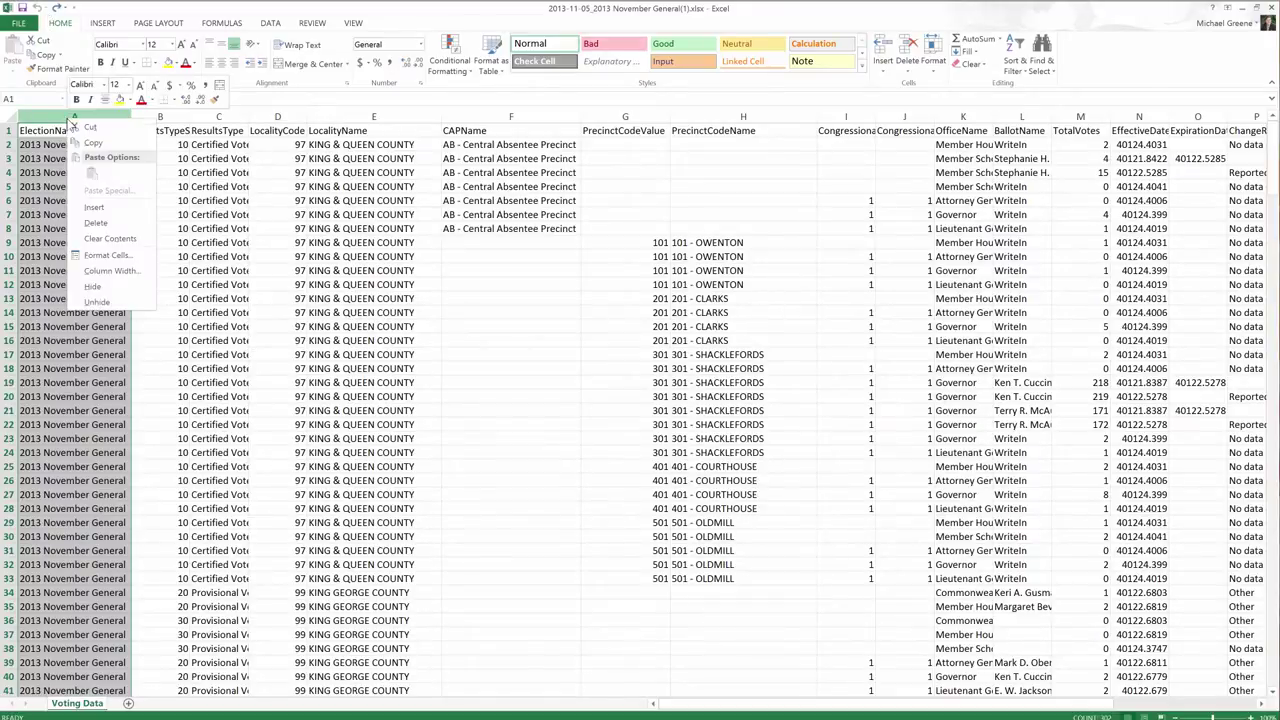
left_click(92, 287)
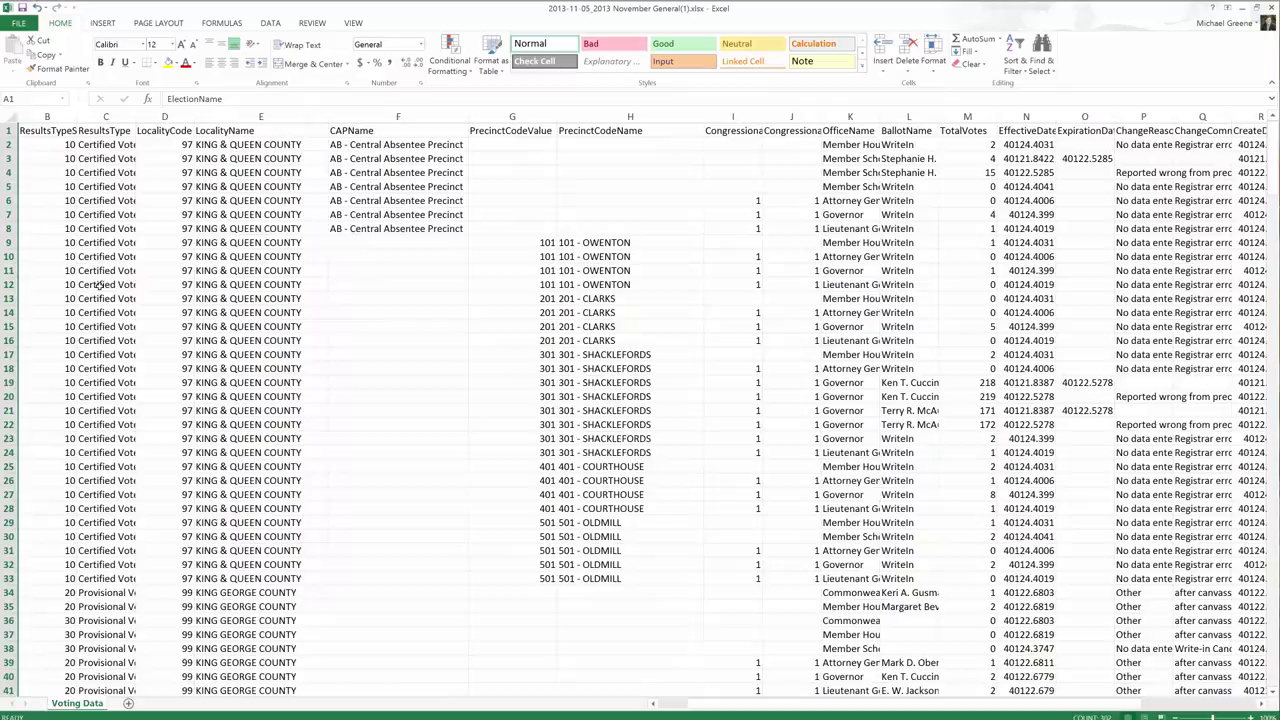
- Examine the ResultsTypeSortOrder column's header and its values in the first 16 rows
left_click(49, 132)
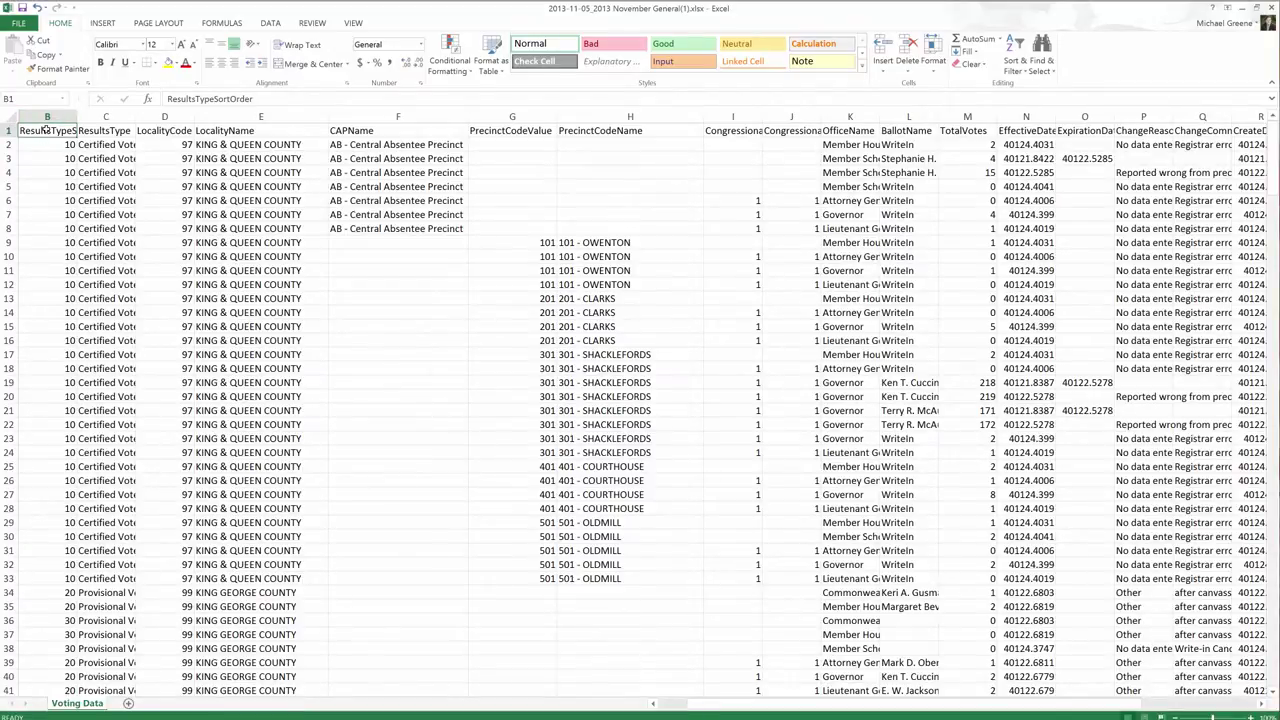
left_click_drag(55, 341, 67, 132)
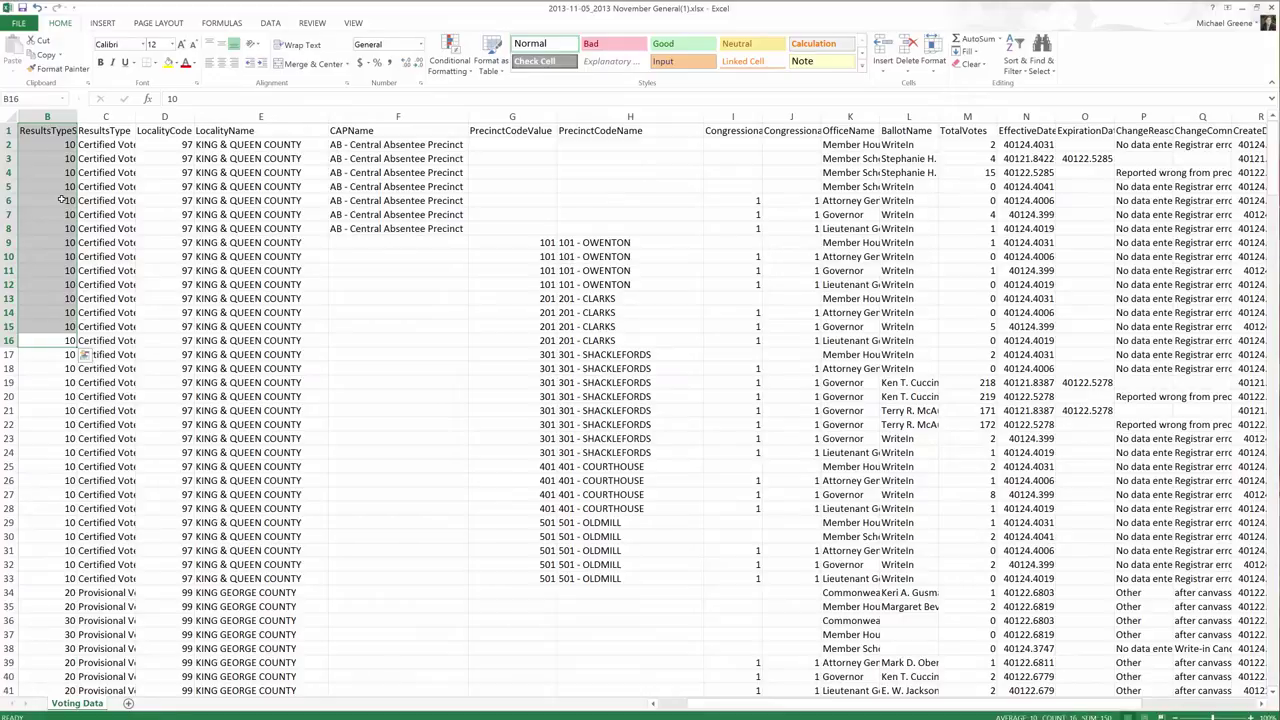
left_click(52, 131)
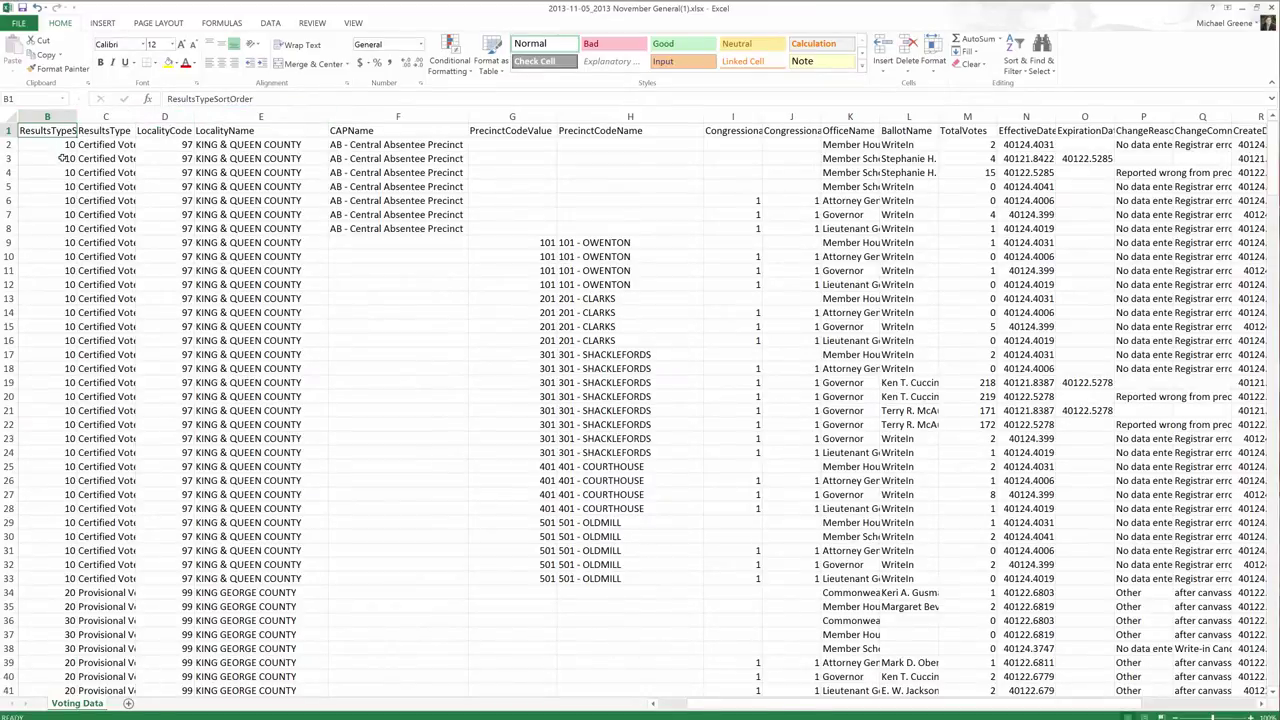
- Undo the hiding of the ElectionName column, and hide that column again
left_click_drag(60, 146, 70, 345)
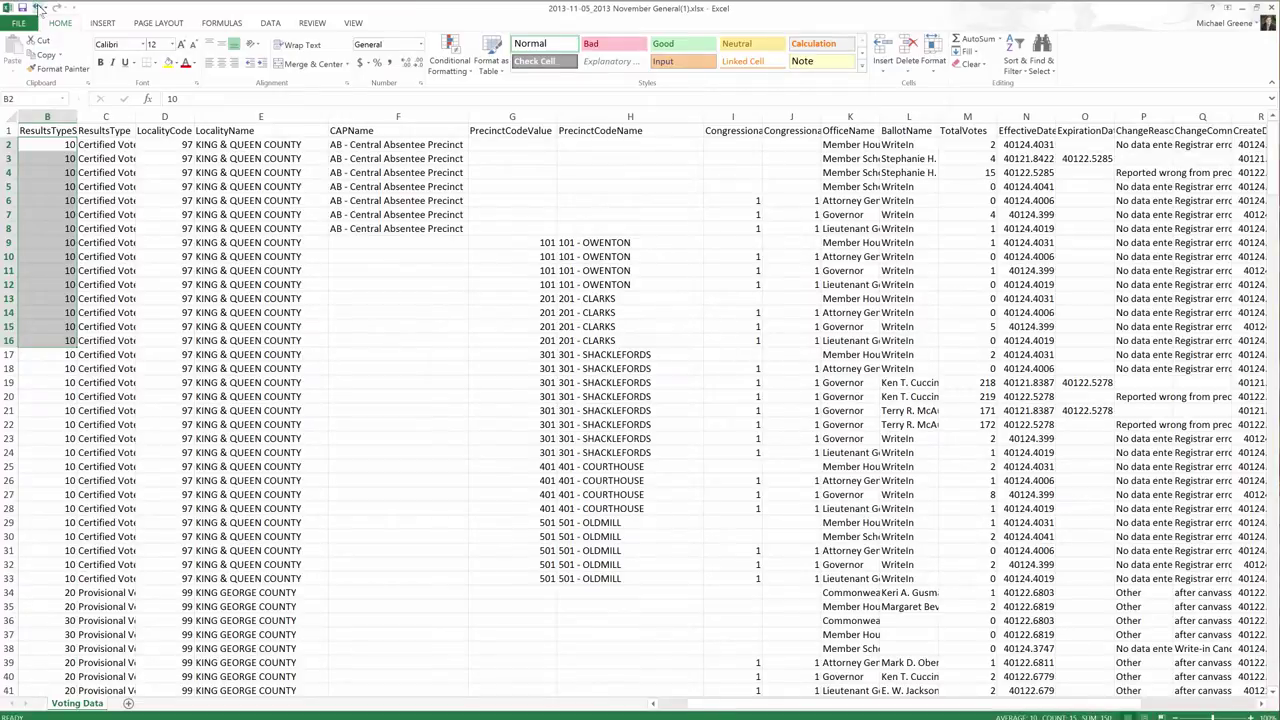
left_click(37, 7)
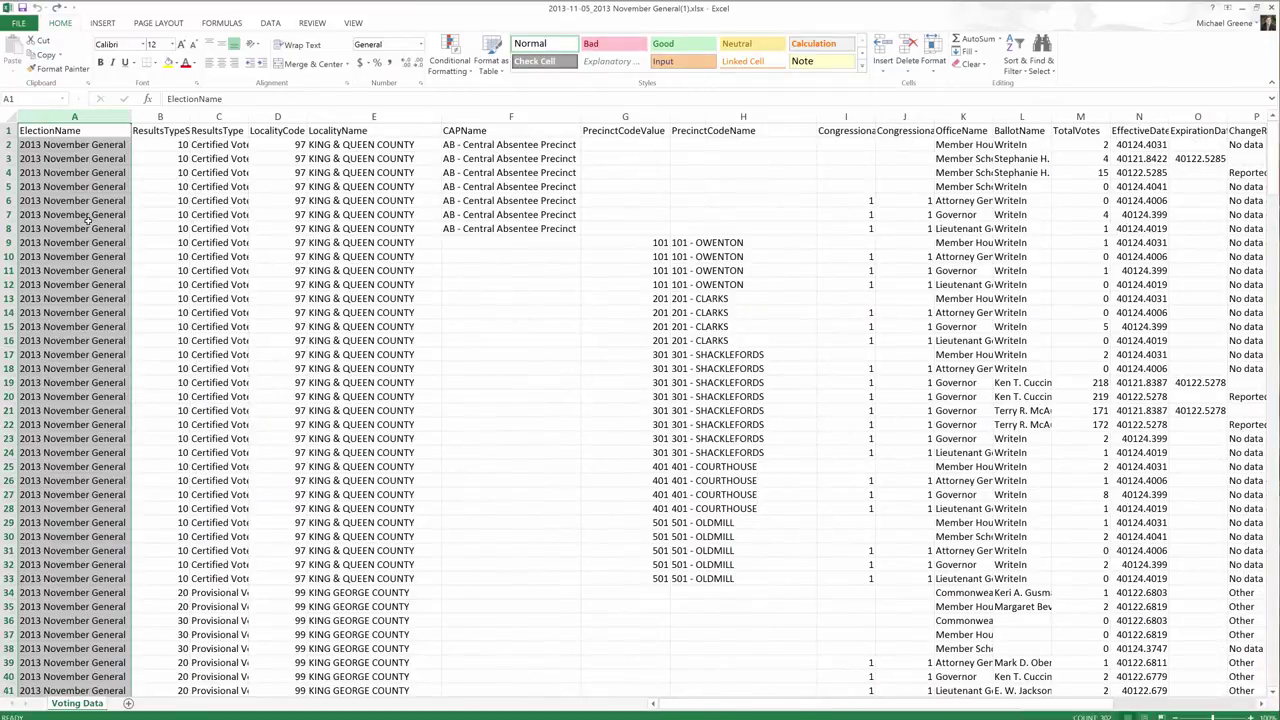
right_click(67, 118)
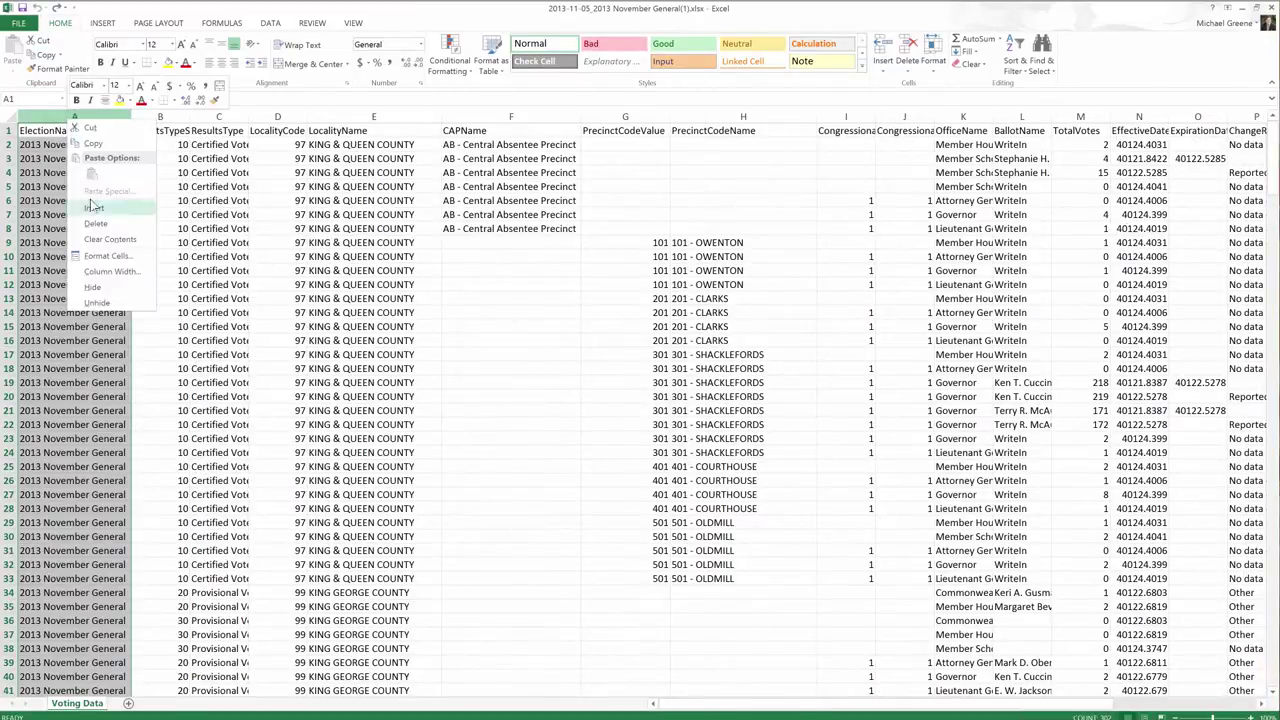
left_click(96, 286)
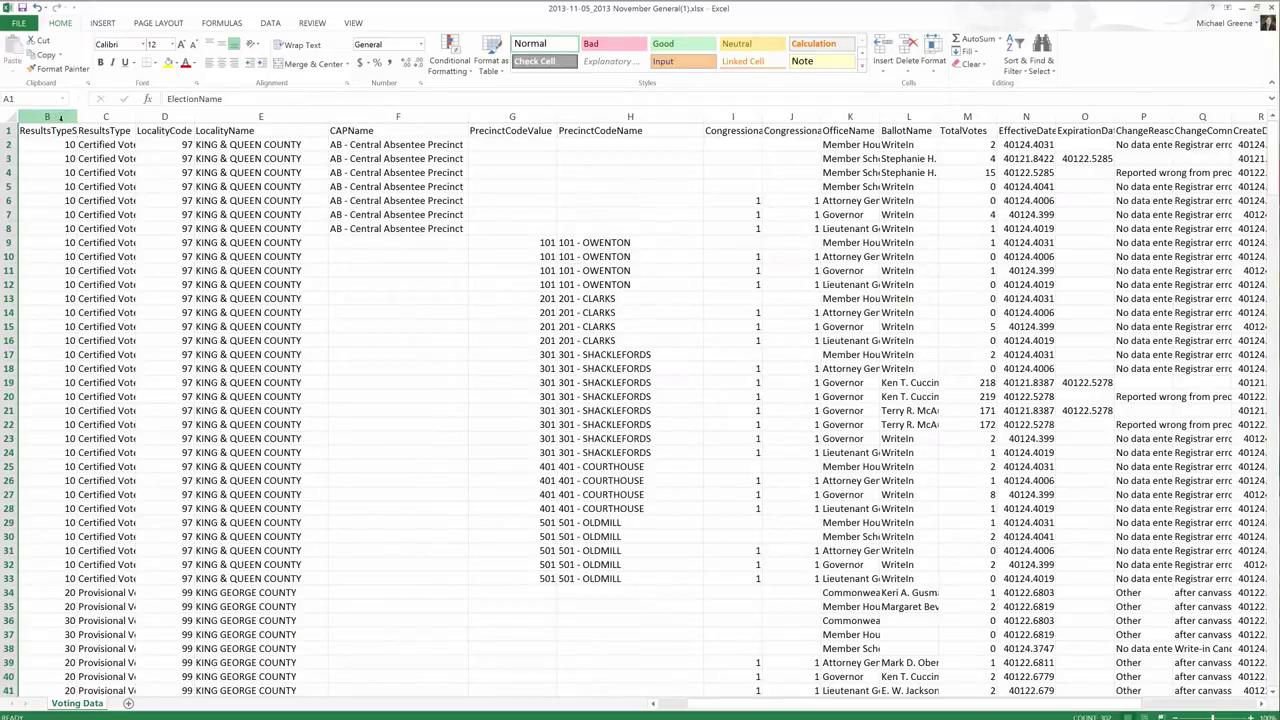
- Hide the ResultsTypeSortOrder, ResultsType and LocalityCode columns together in the Voting Data sheet
left_click_drag(60, 117, 169, 116)
left_click_drag(56, 117, 165, 117)
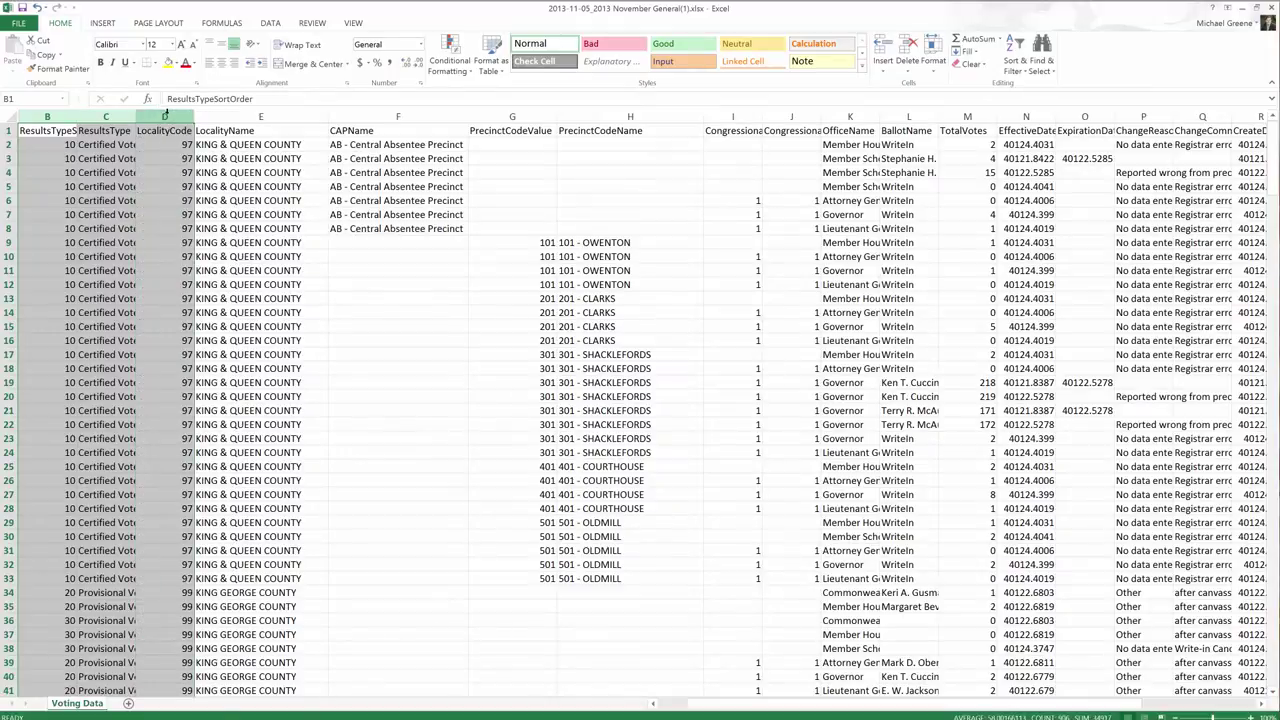
right_click(165, 117)
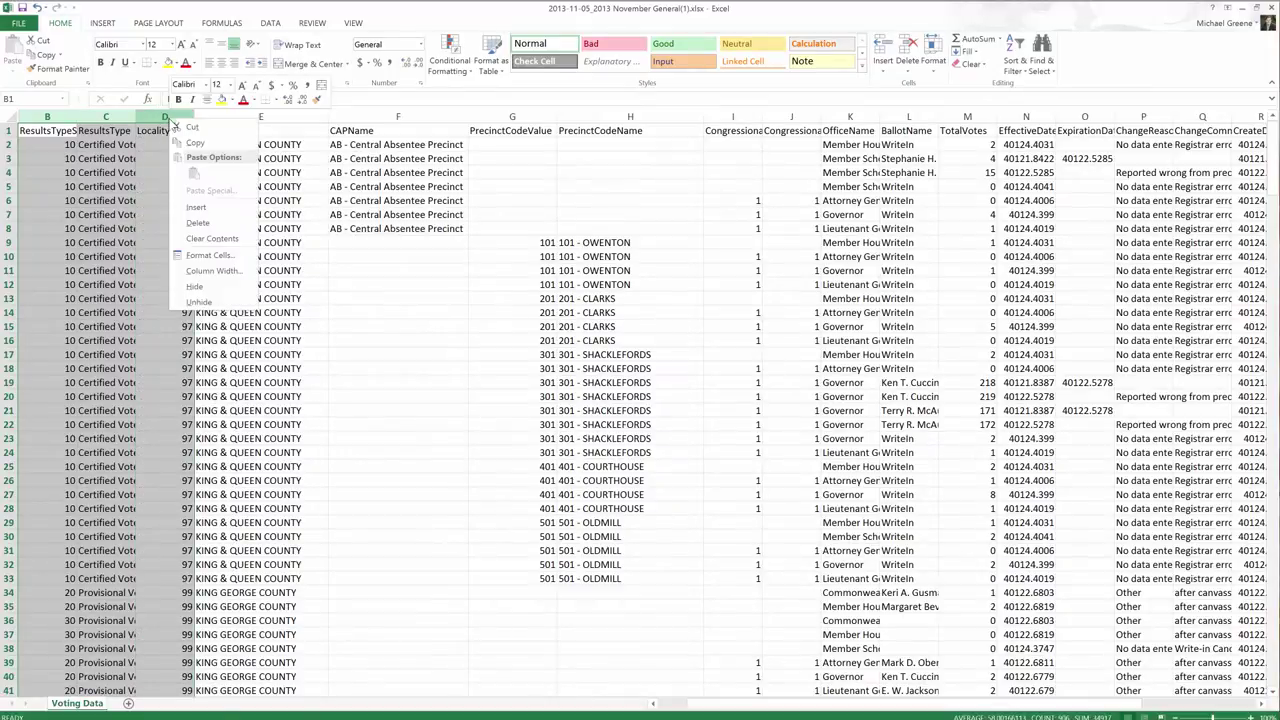
left_click(198, 280)
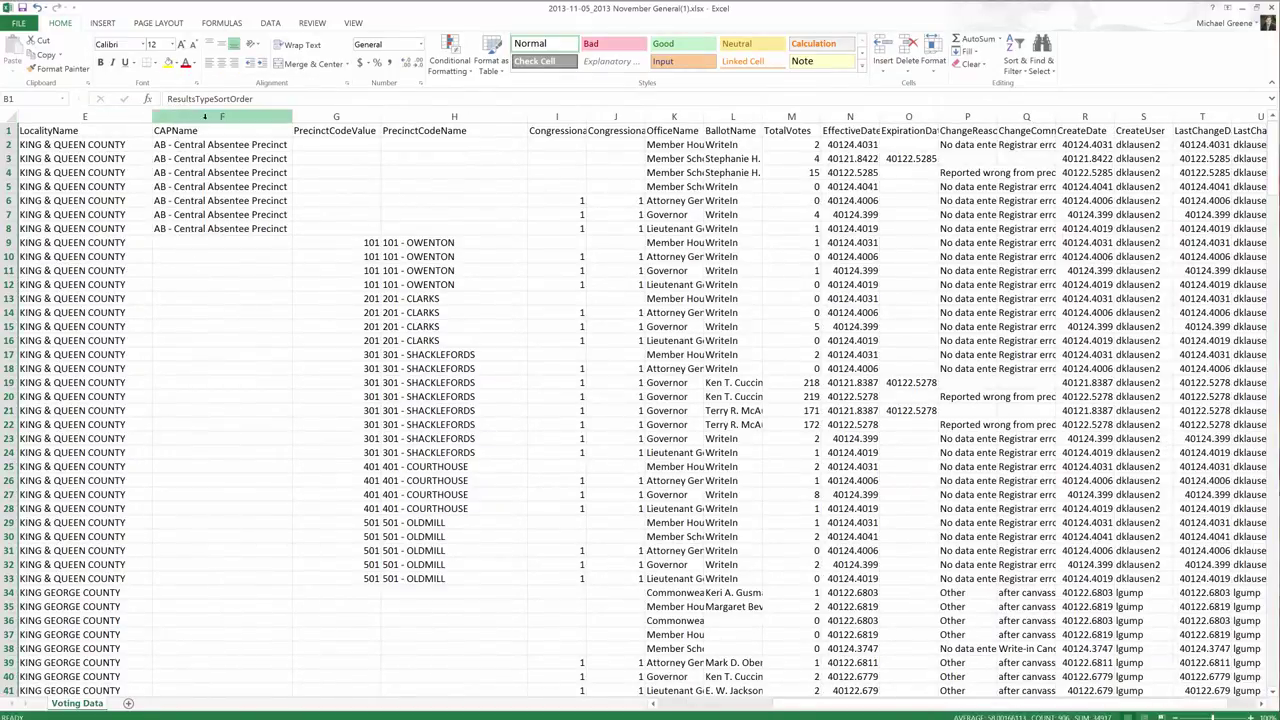
- Hide the CAPName and PrecinctCodeValue columns together, keeping LocalityName visible
left_click_drag(207, 116, 336, 116)
right_click(336, 116)
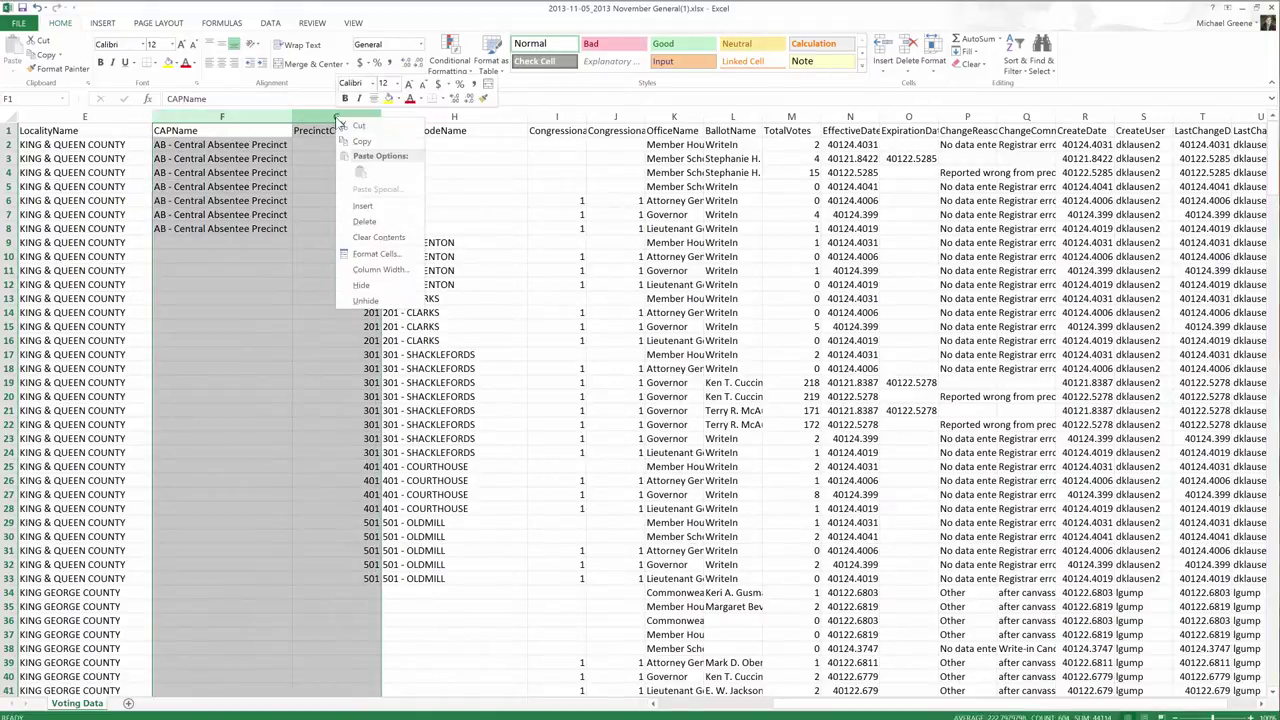
left_click(362, 285)
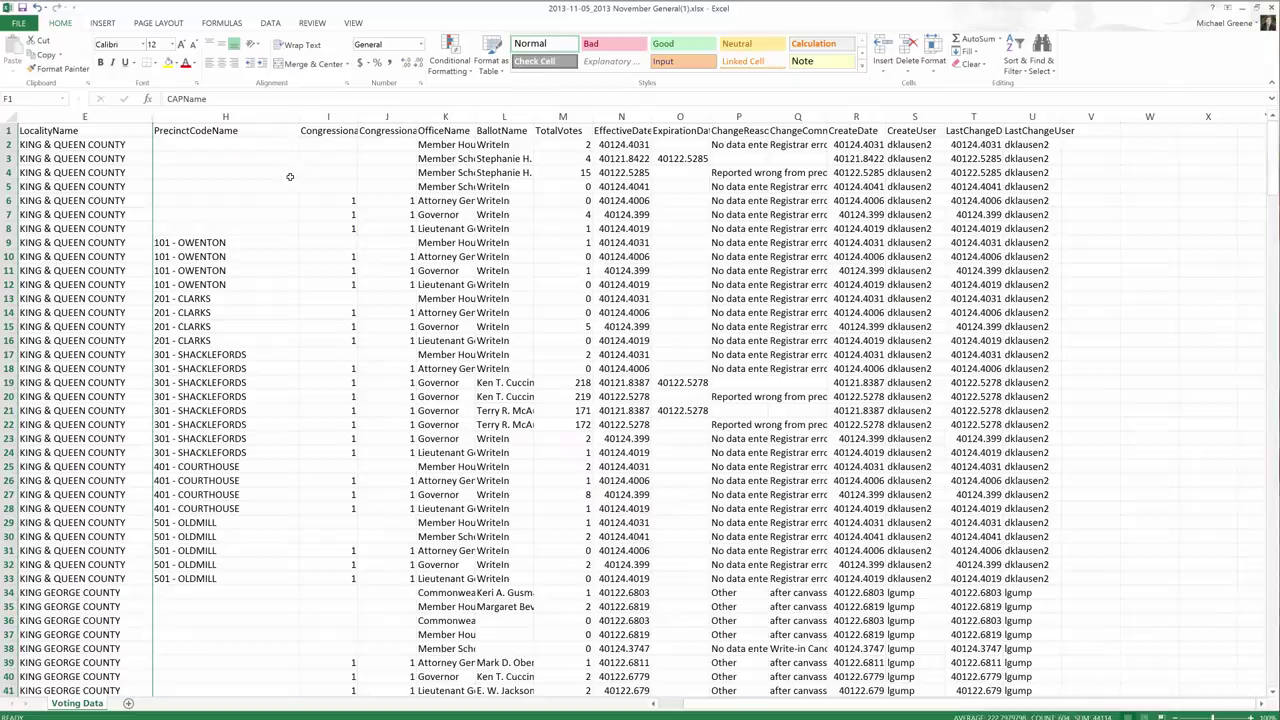
- Compare the precinct names with their localities, and hide the PrecinctCodeName column
left_click(236, 243)
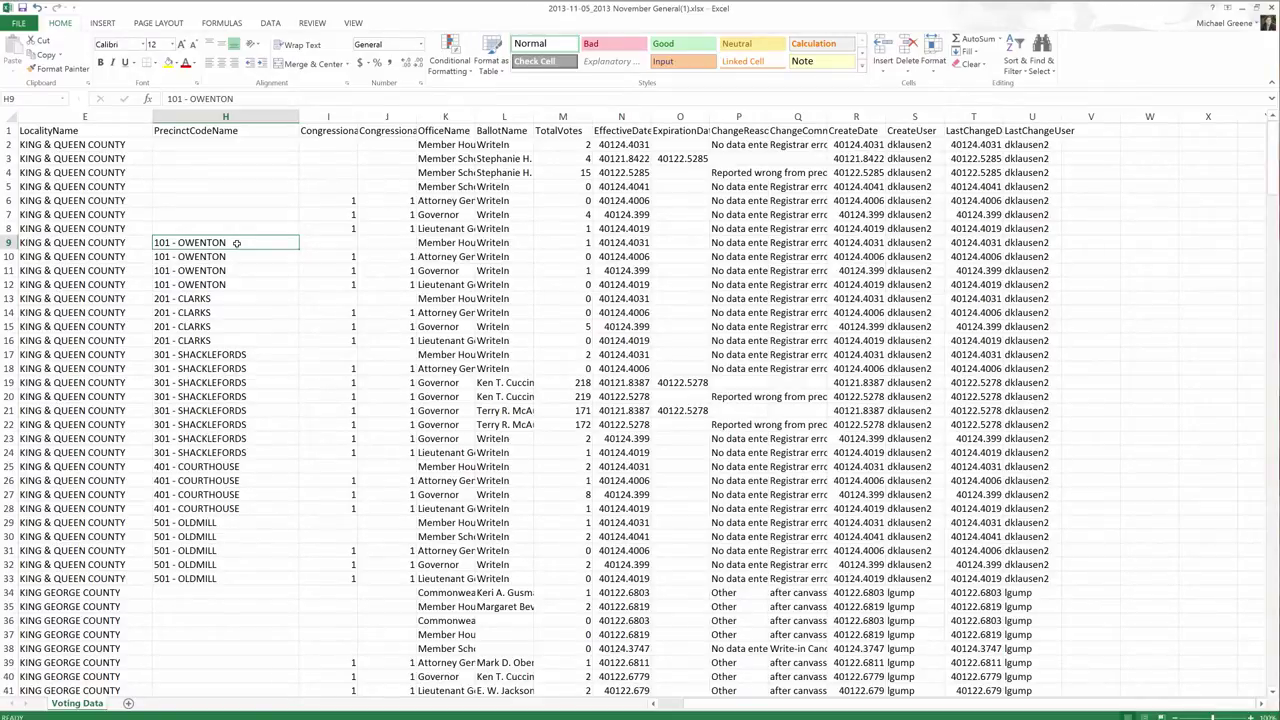
left_click(121, 246)
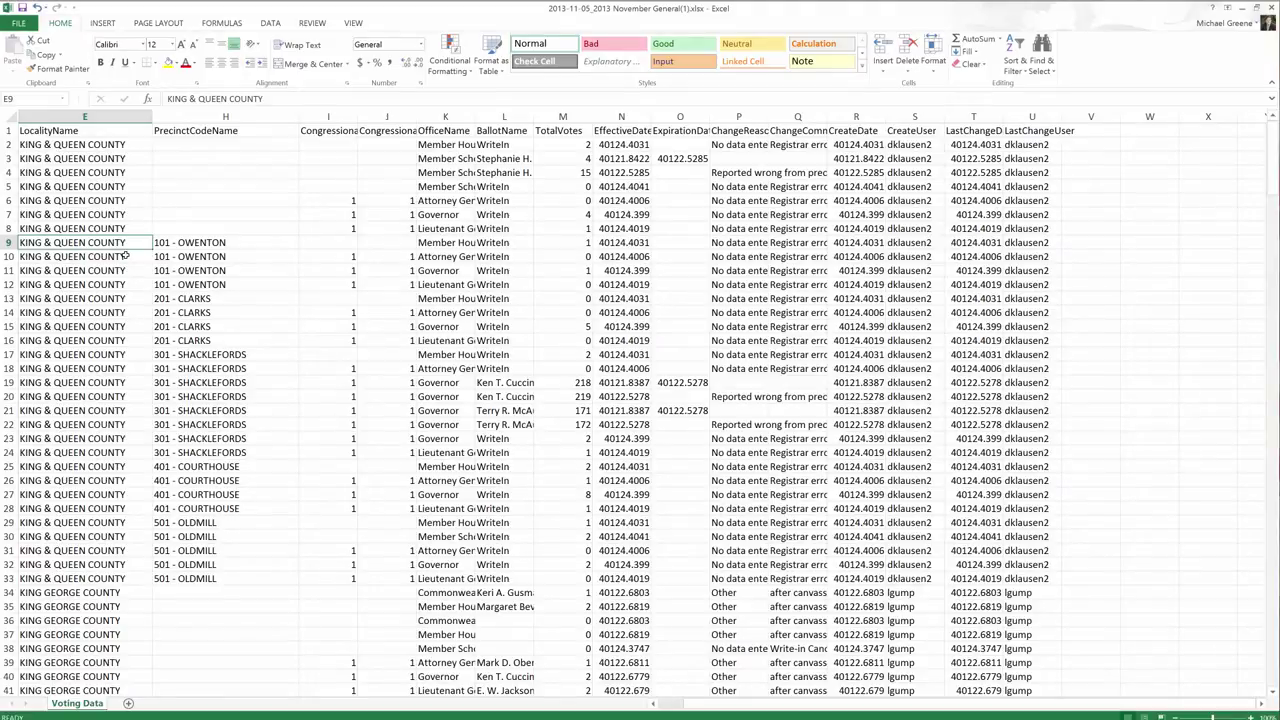
left_click(171, 242)
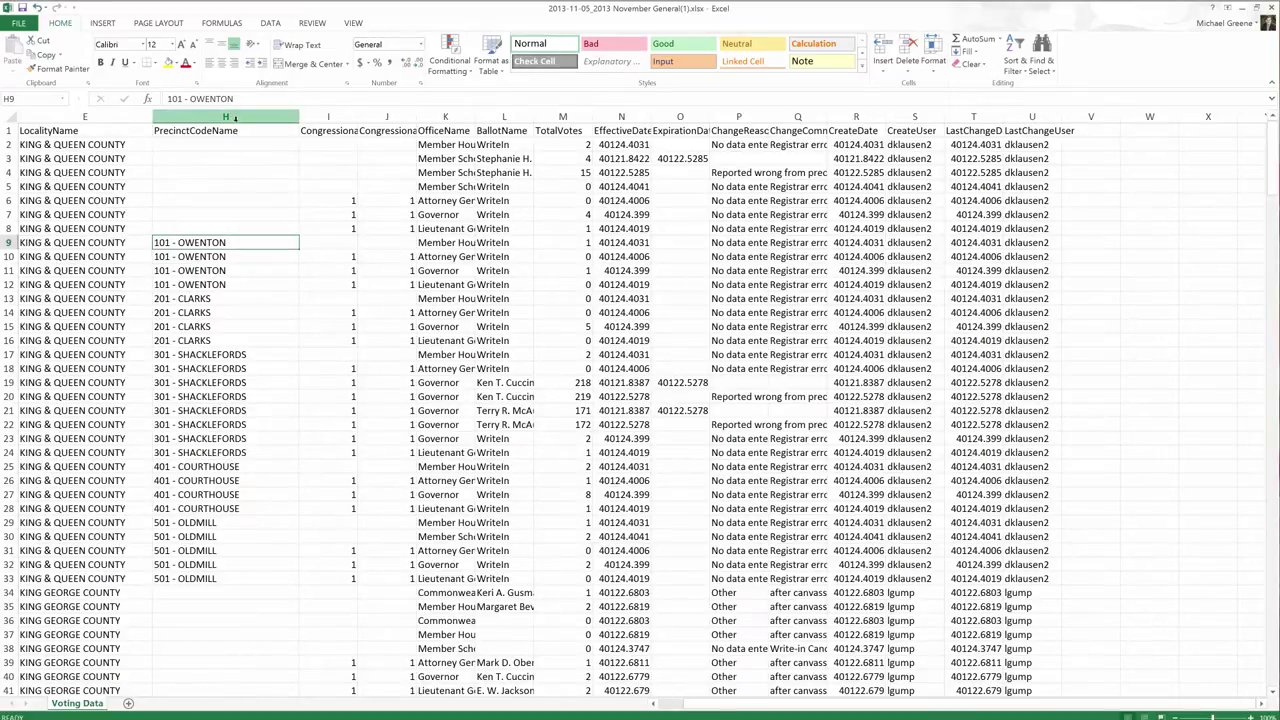
right_click(235, 117)
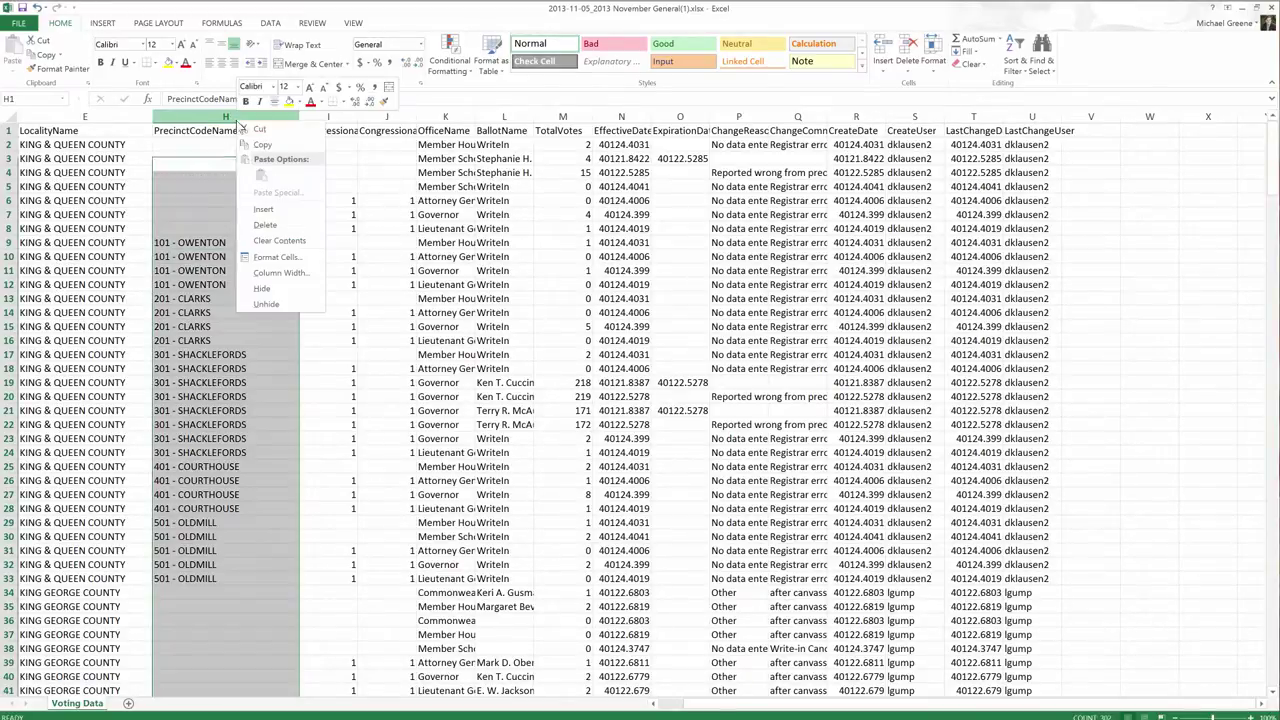
left_click(262, 288)
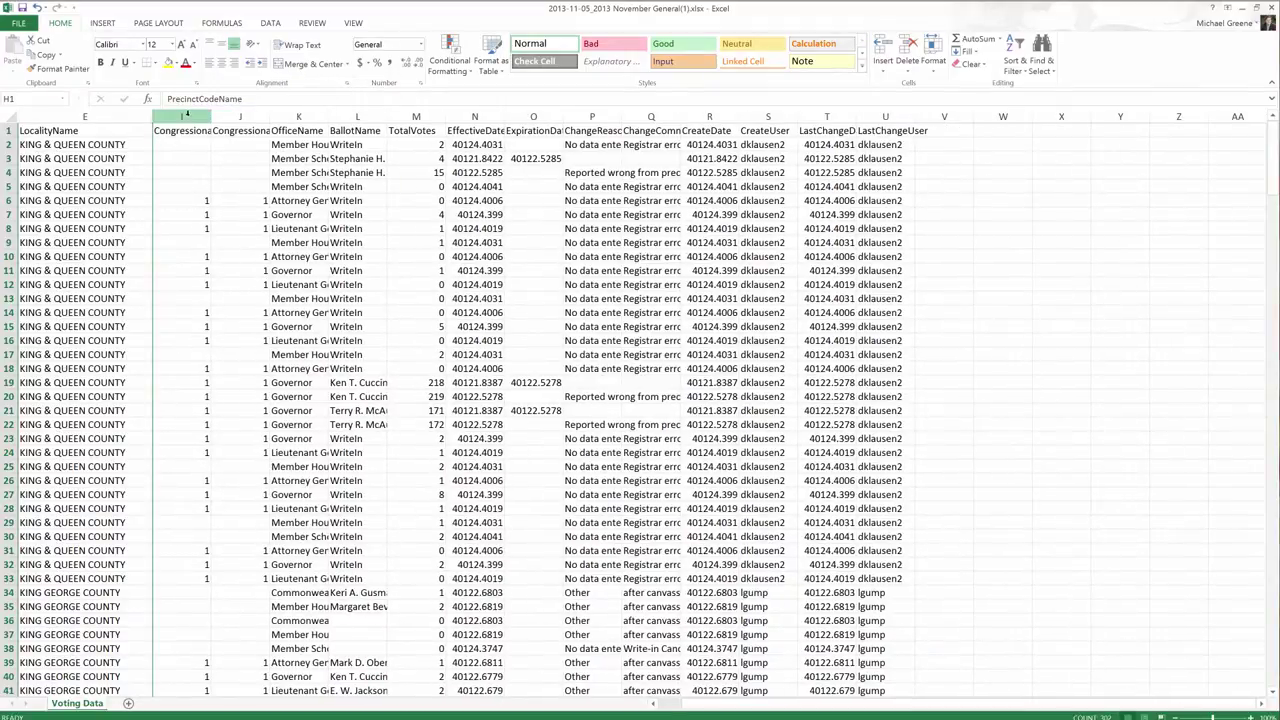
- Hide the two congressional district columns between LocalityName and OfficeName
left_click_drag(183, 116, 242, 117)
right_click(245, 118)
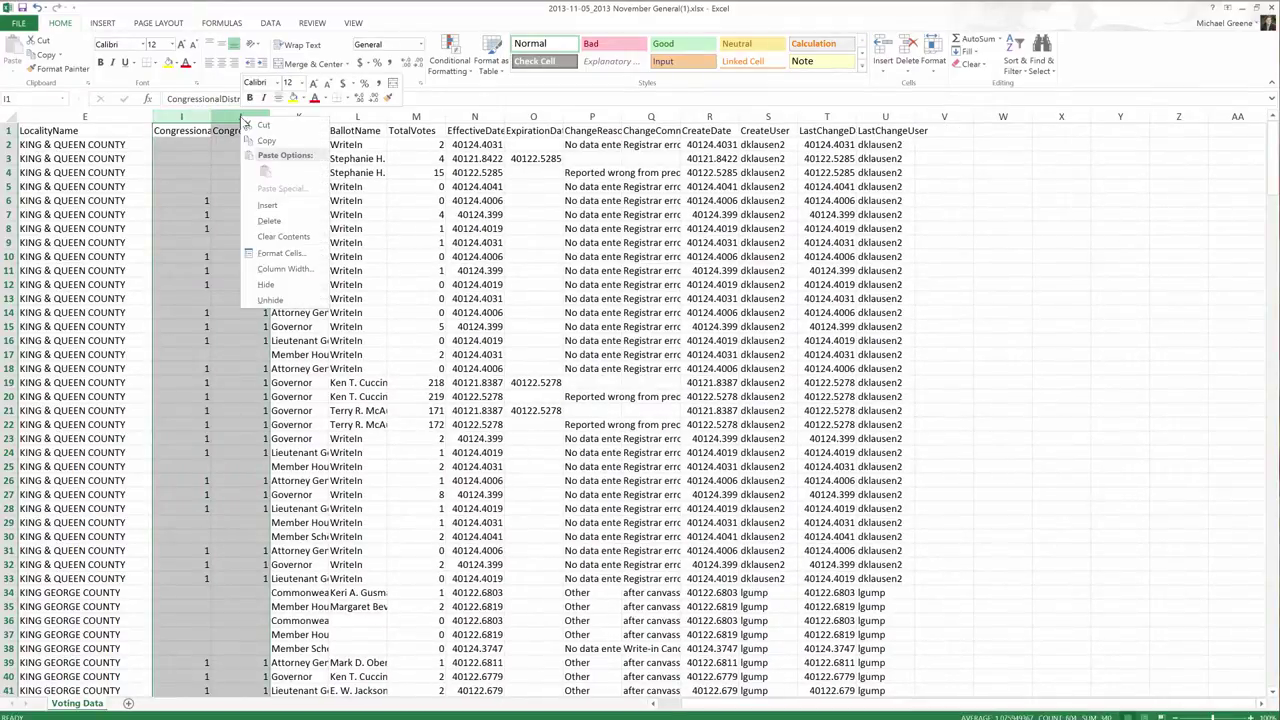
left_click(265, 284)
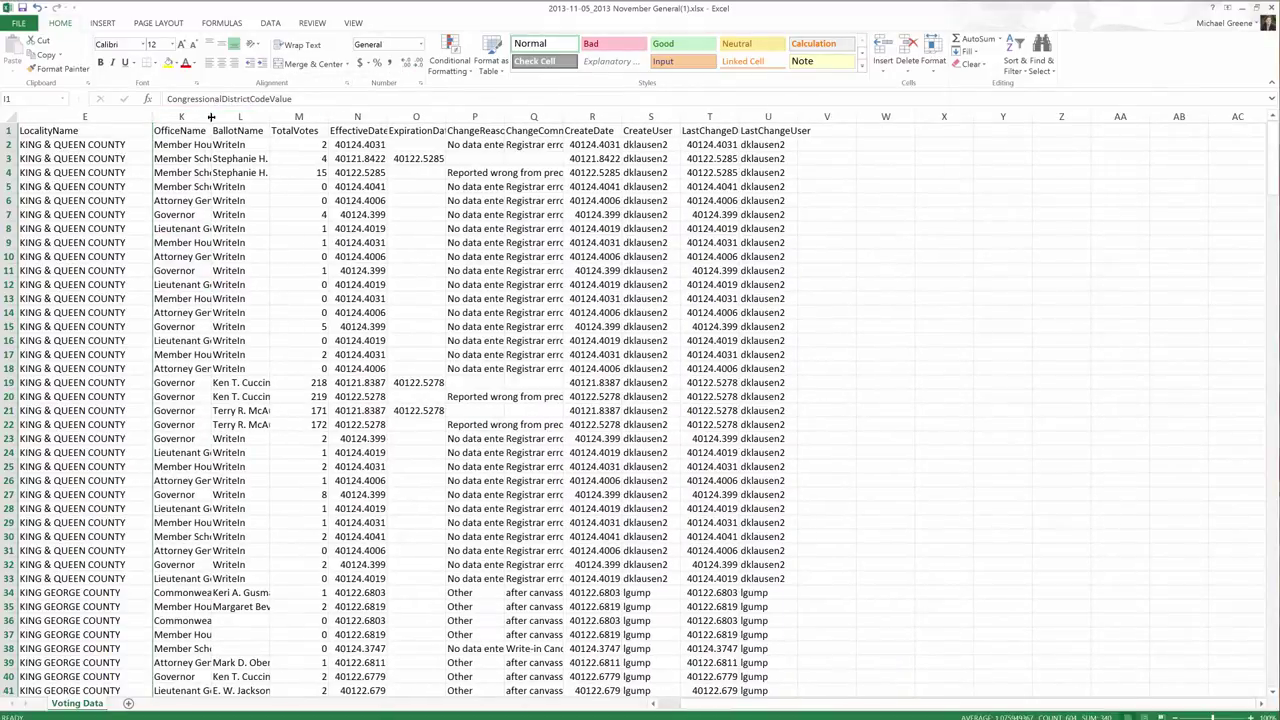
- Autofit the widths of the OfficeName and BallotName columns to their contents
double_click(213, 117)
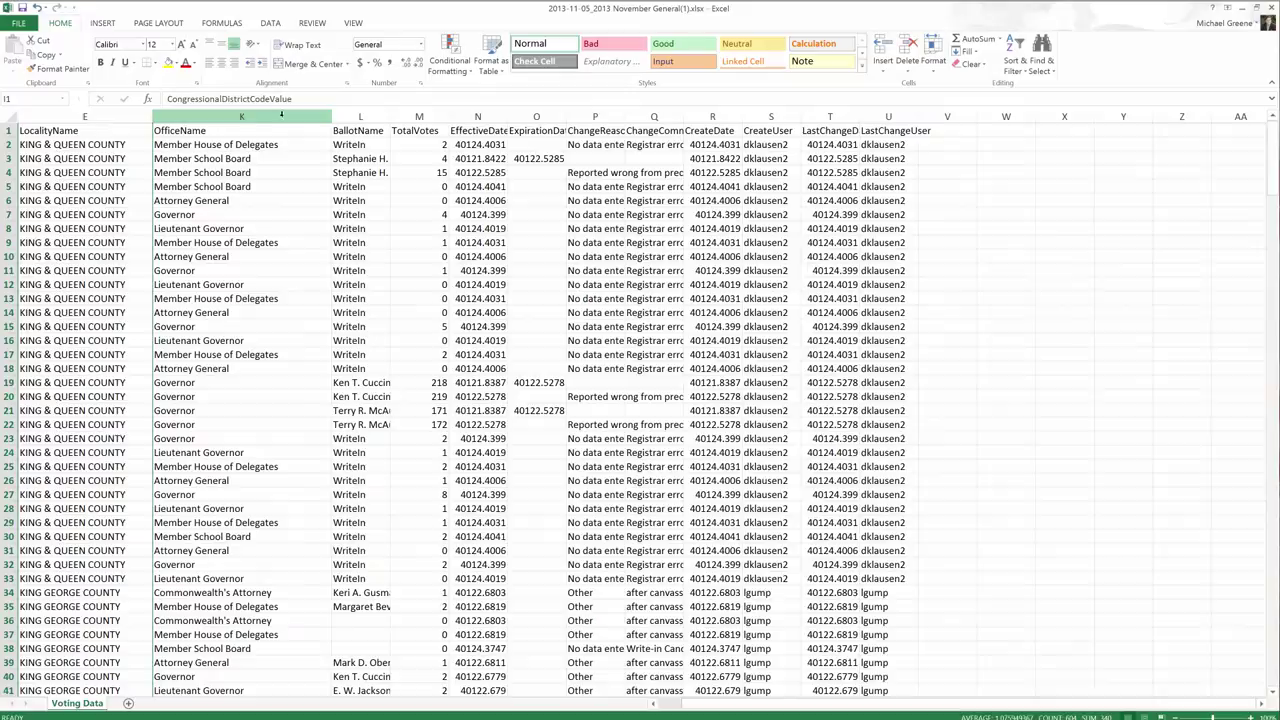
double_click(391, 116)
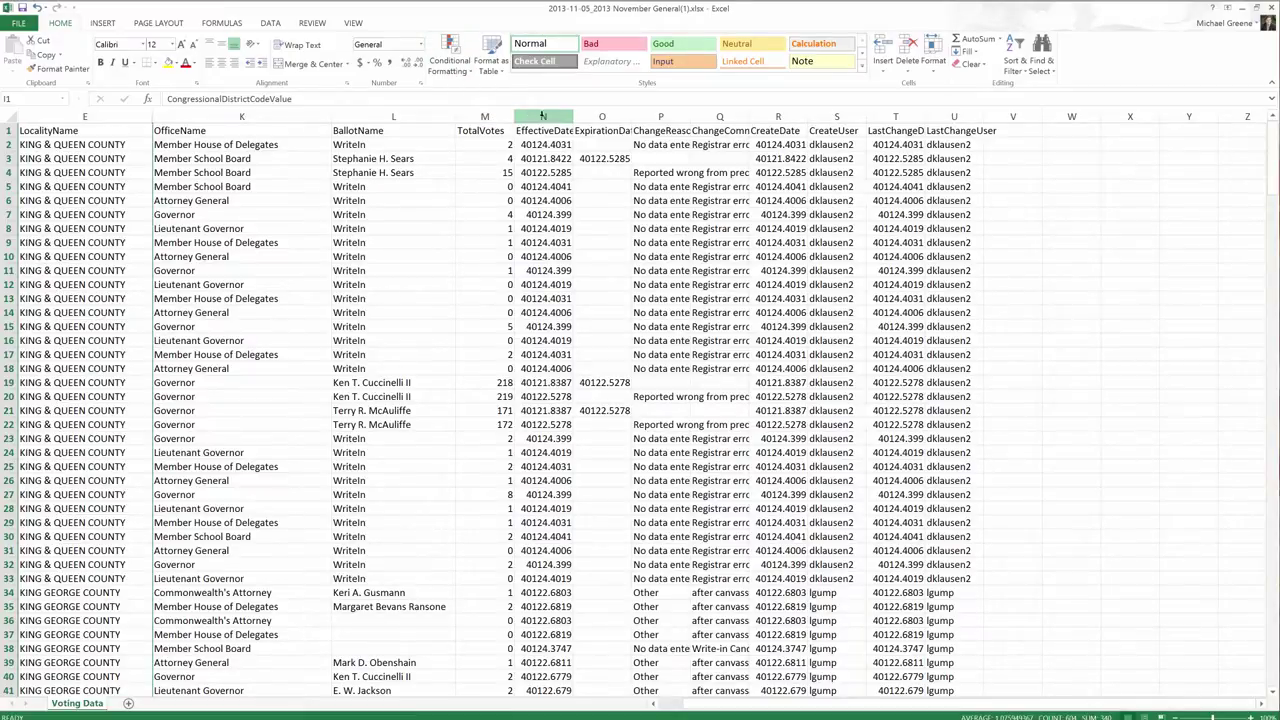
- Hide all columns after TotalVotes, from EffectiveDate through LastChangeUser
left_click_drag(543, 116, 970, 108)
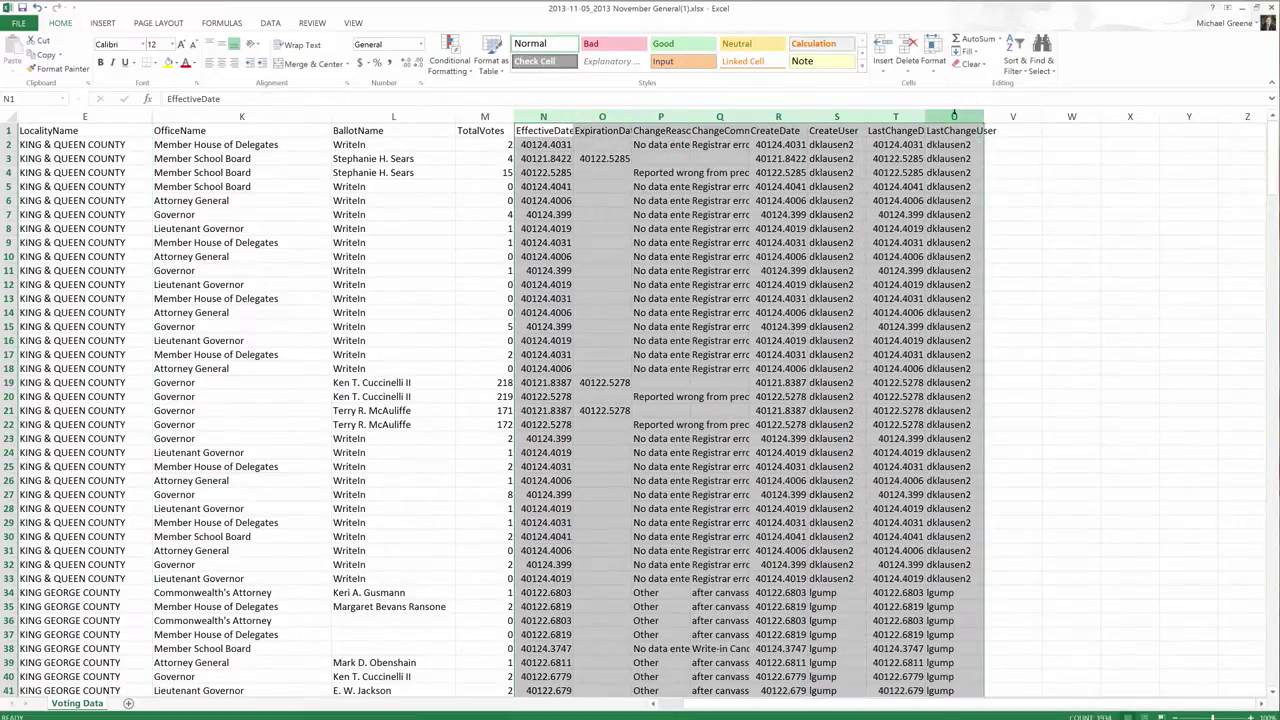
right_click(954, 115)
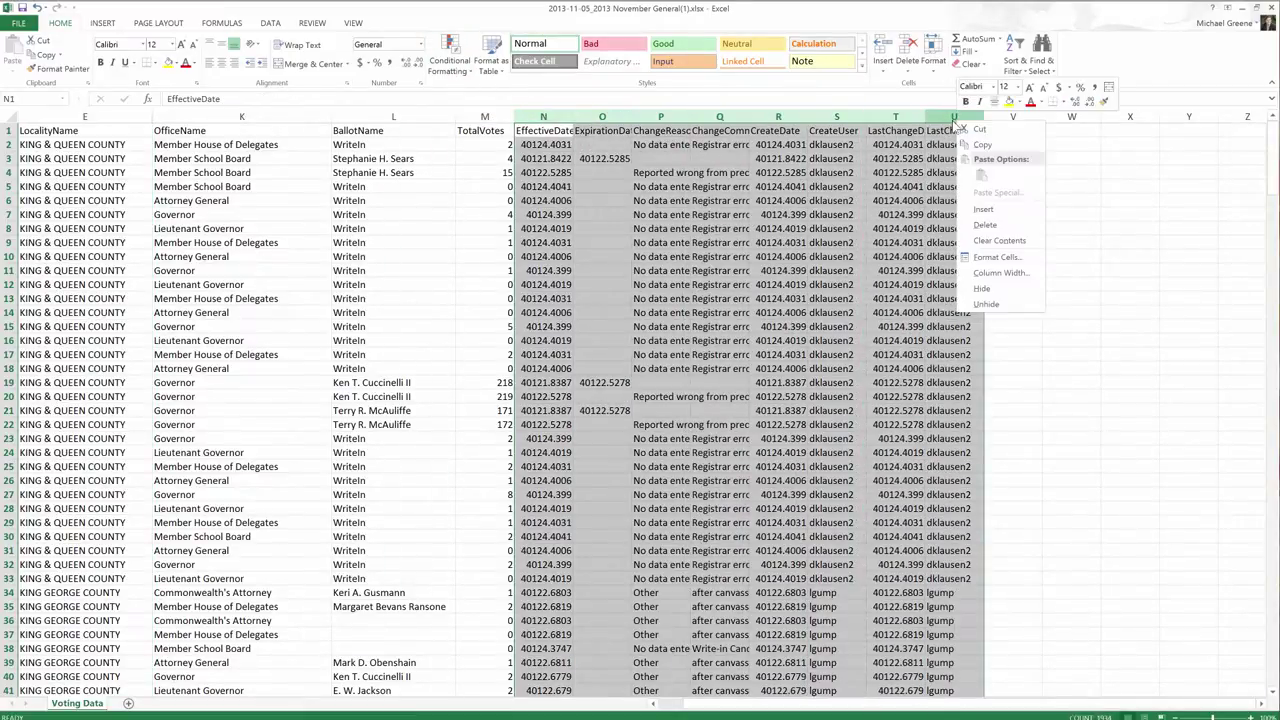
left_click(983, 289)
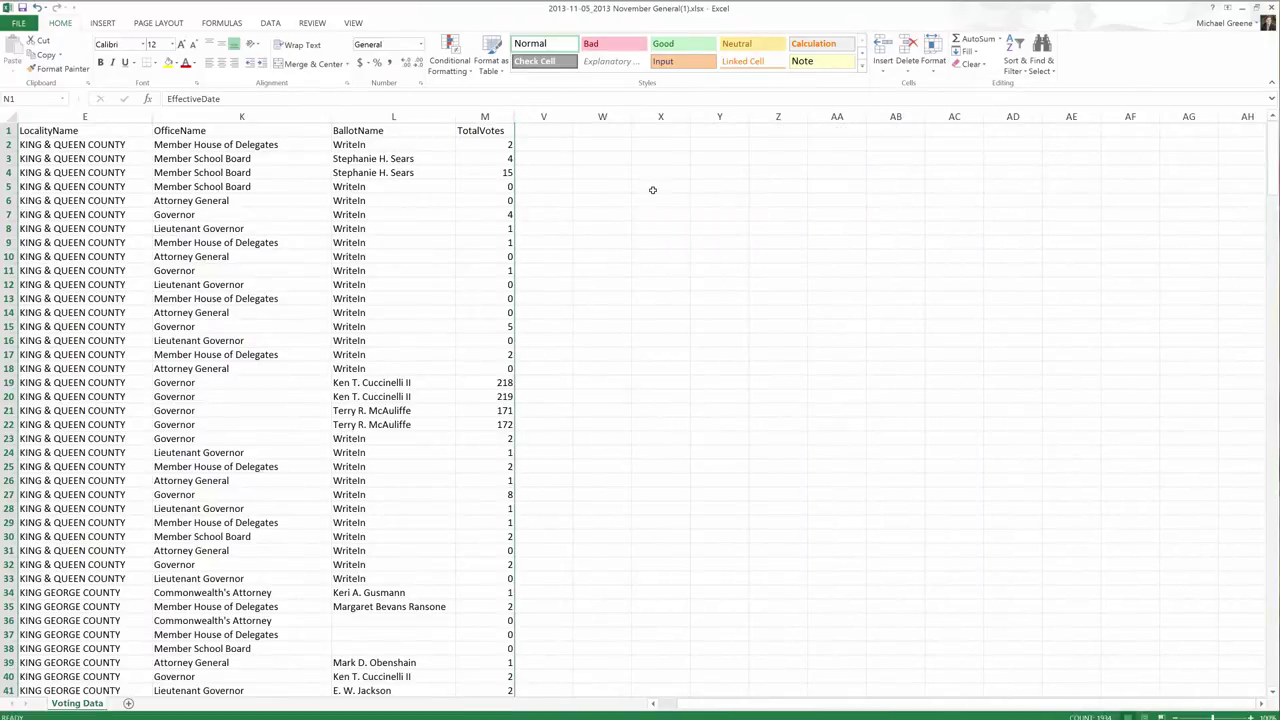
left_click(620, 187)
- Examine the remaining LocalityName, OfficeName, BallotName and TotalVotes columns, including the entries for the governor's race across several counties
left_click_drag(113, 130, 468, 135)
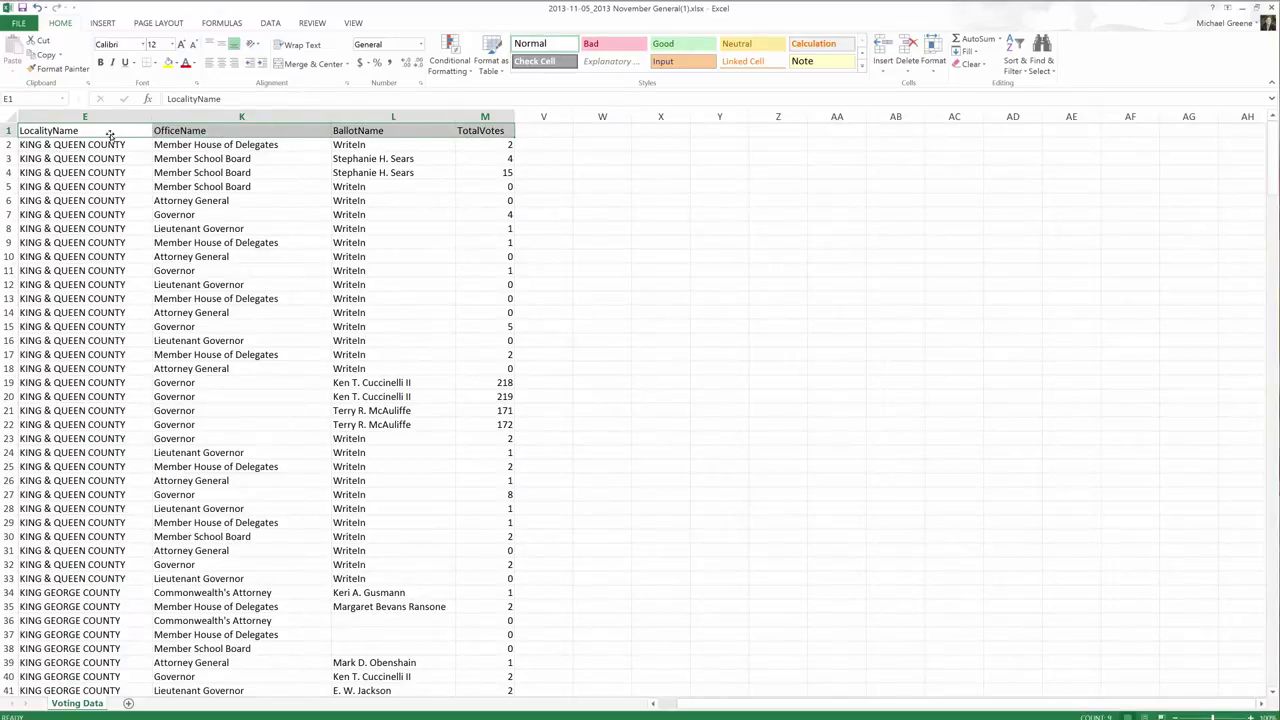
left_click(80, 132)
scroll(110, 247, "down", 10)
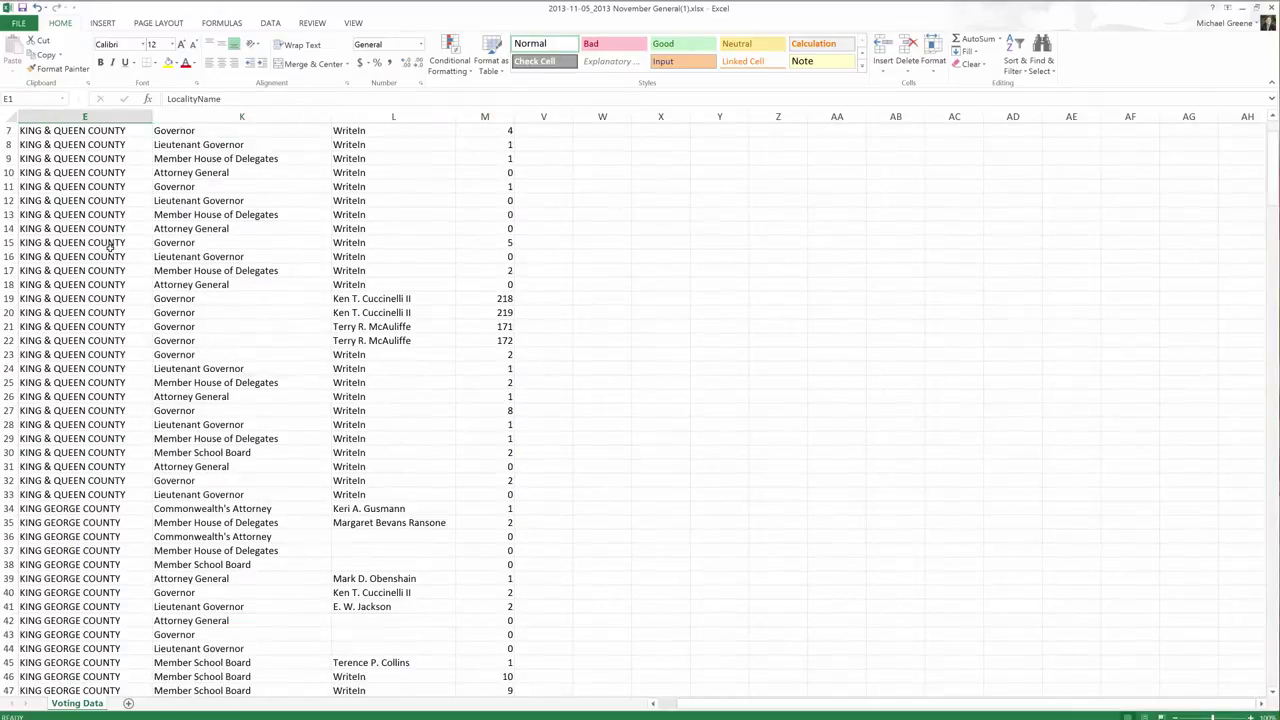
scroll(110, 247, "up", 10)
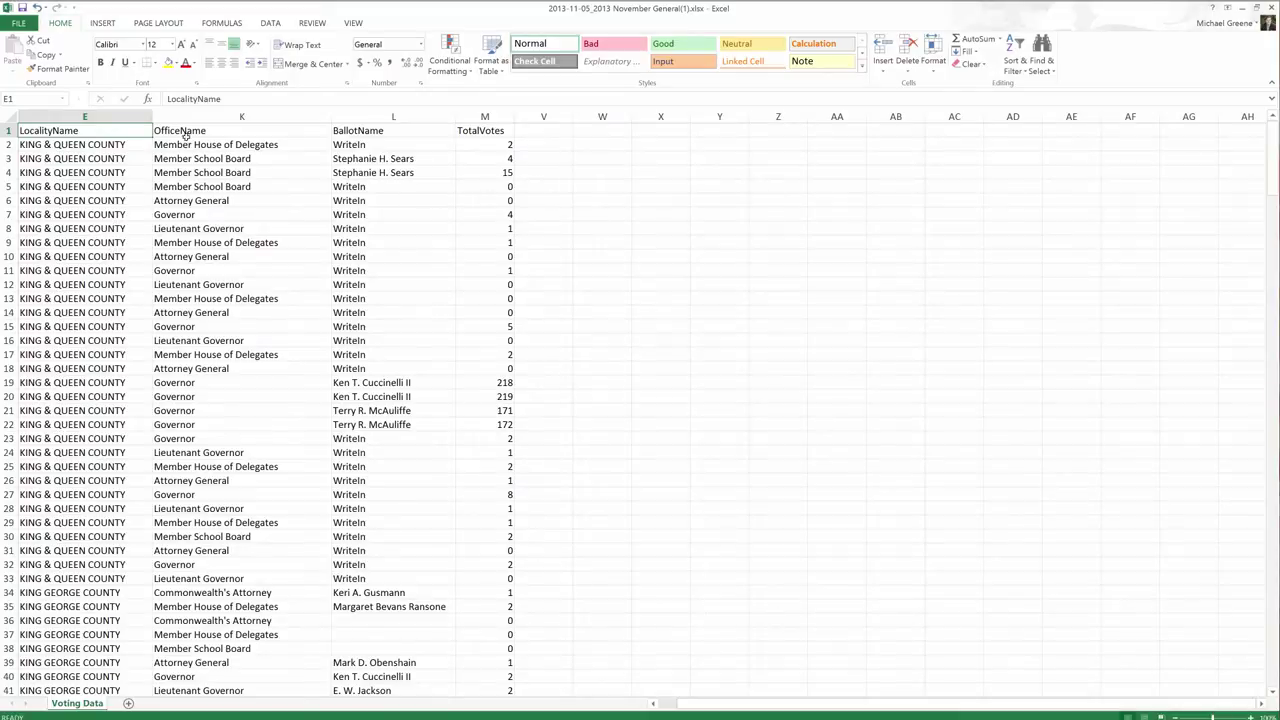
left_click(199, 146)
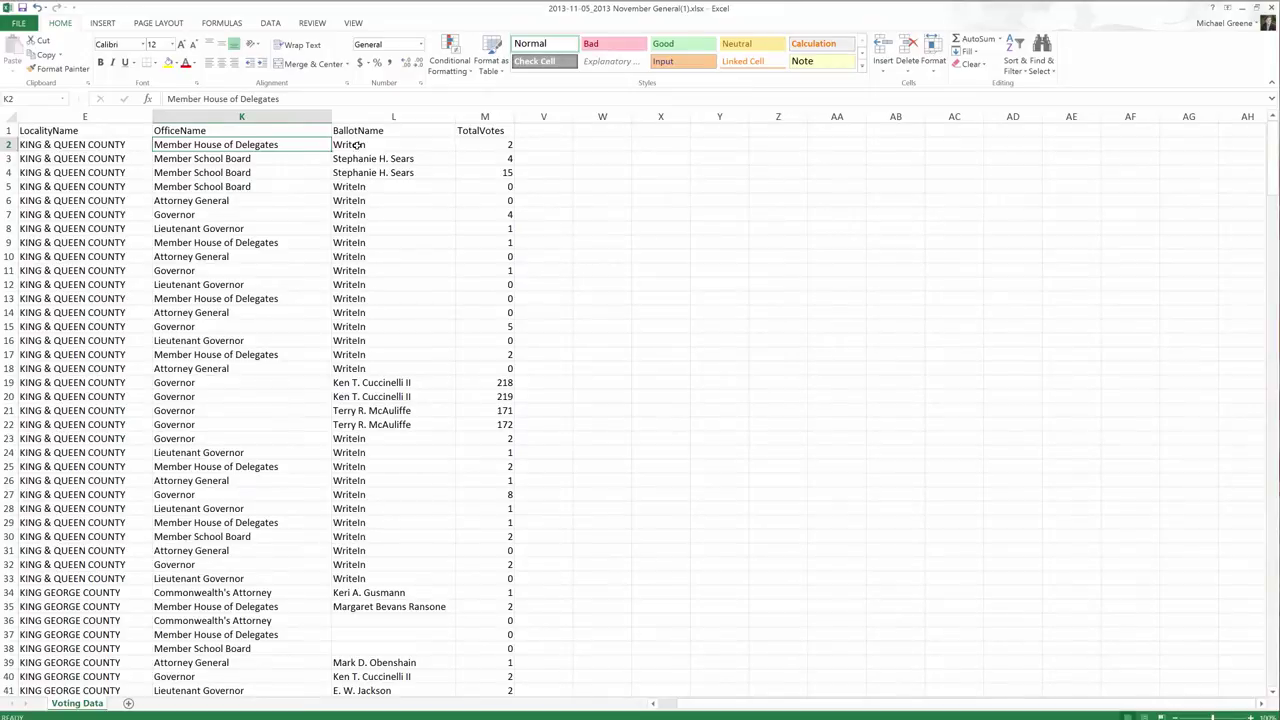
left_click_drag(347, 186, 358, 414)
left_click(365, 397)
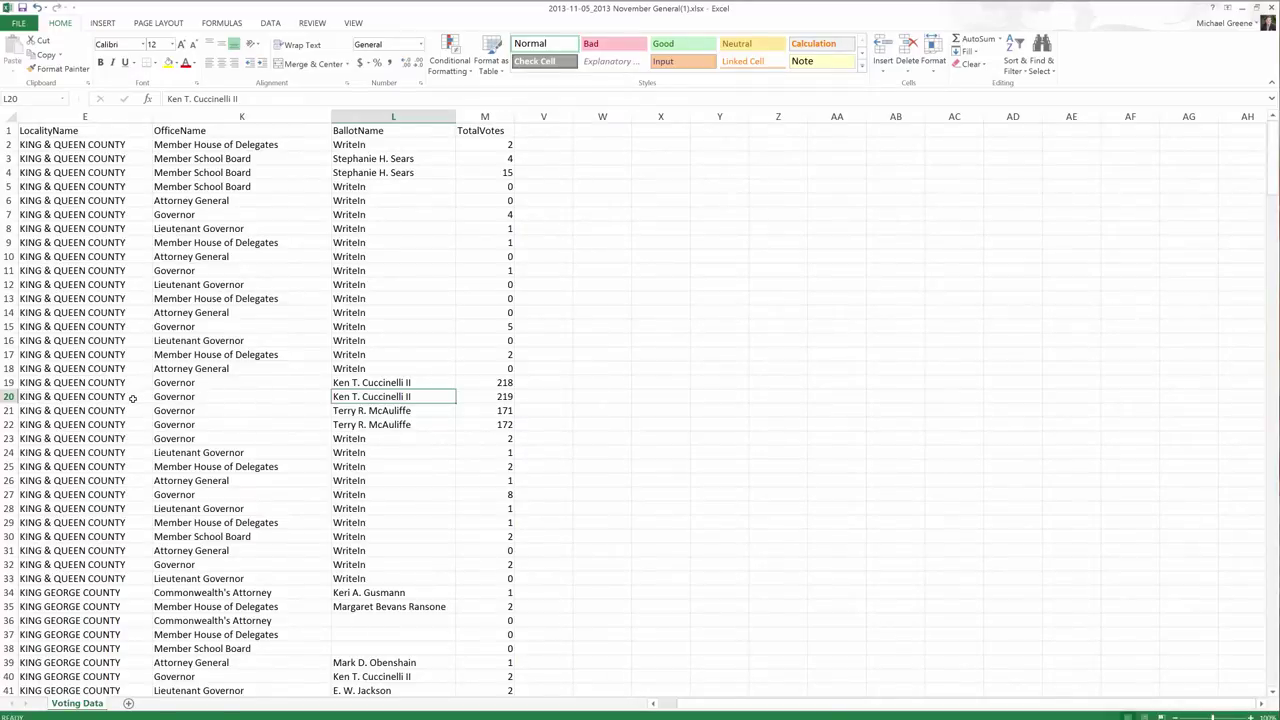
scroll(490, 399, "down", 5)
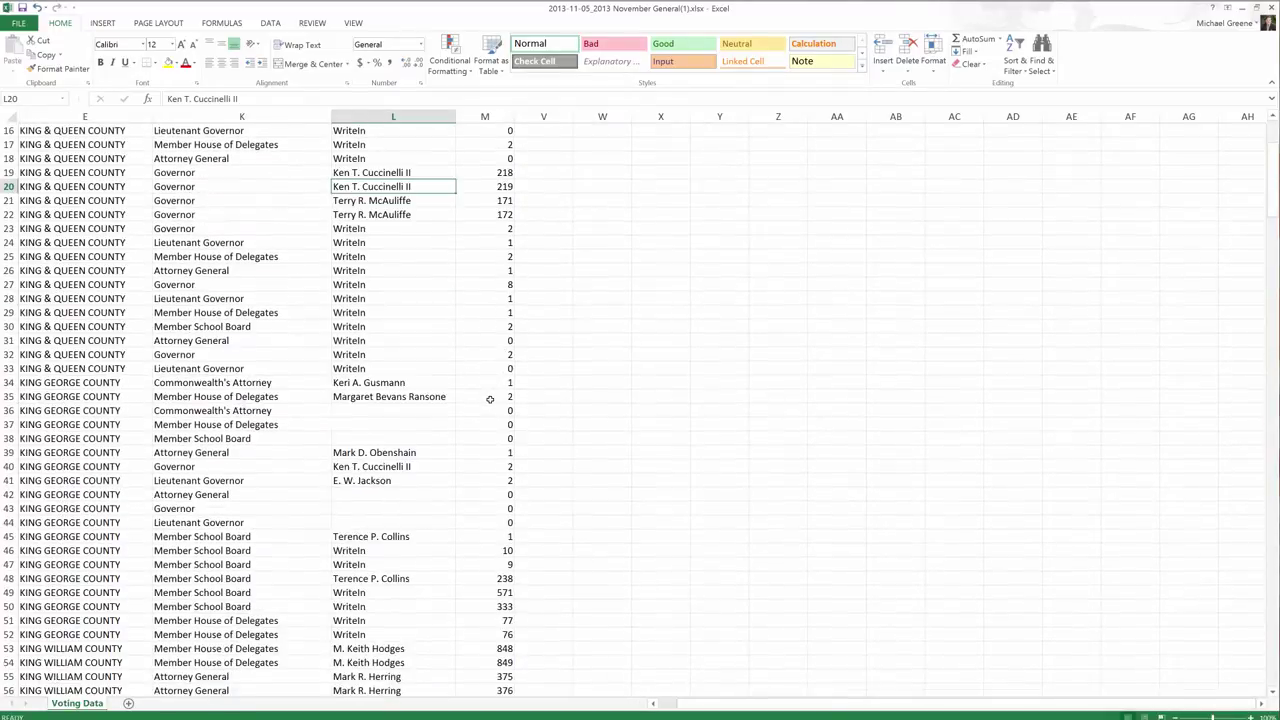
scroll(490, 399, "down", 1)
scroll(490, 399, "up", 6)
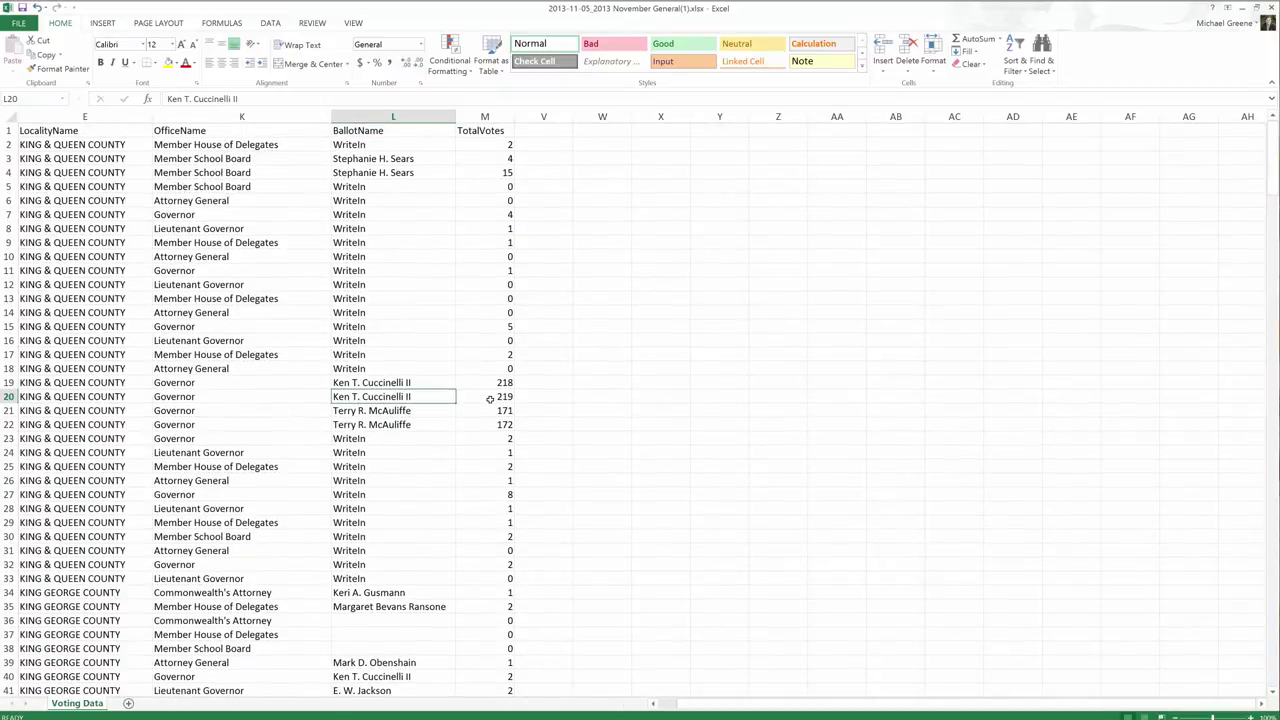